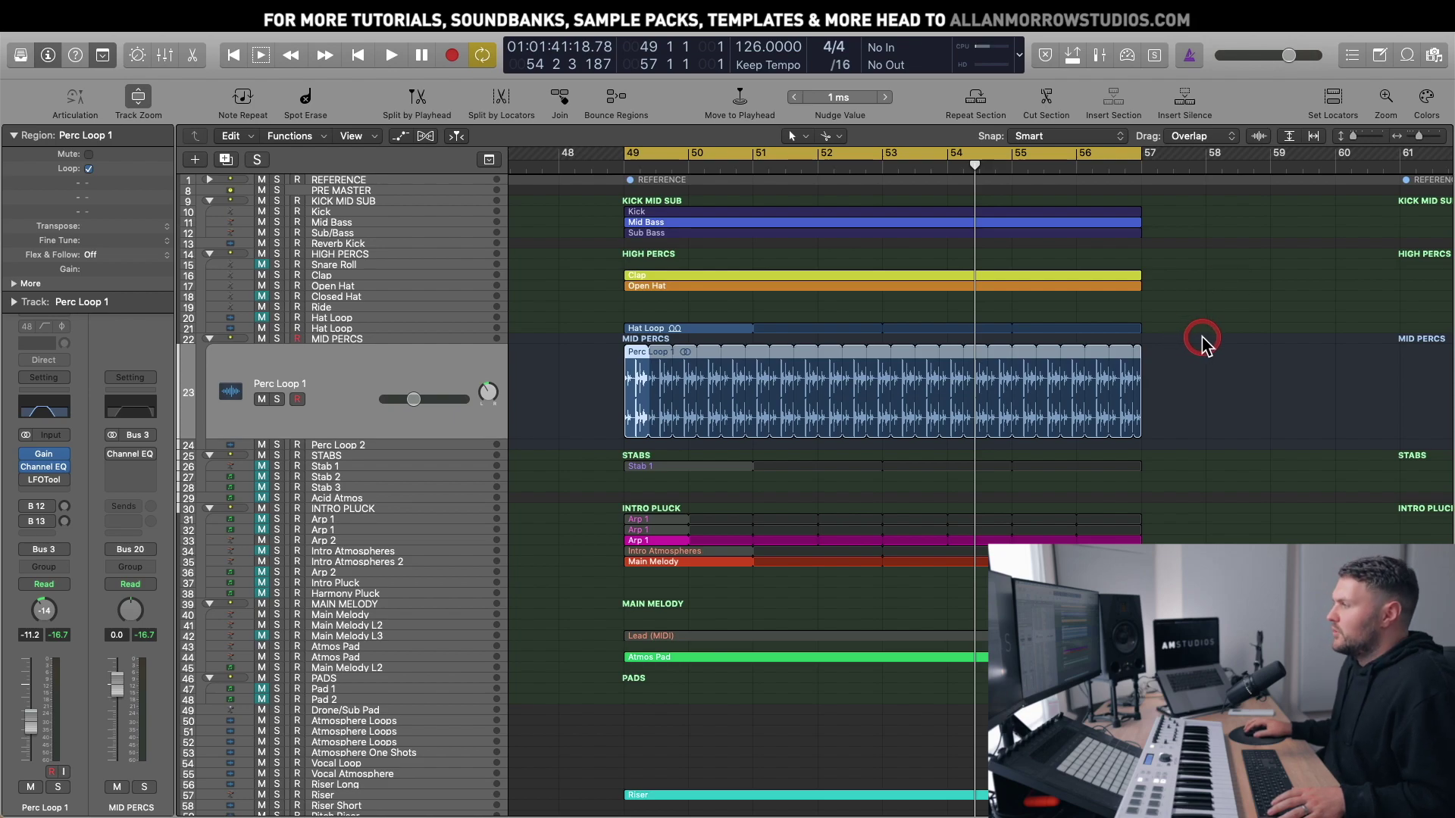
# Step: Play the cycled section from bar 49 to bar 57 to hear Perc Loop 1 in the full mix
pyautogui.click(1419, 137)
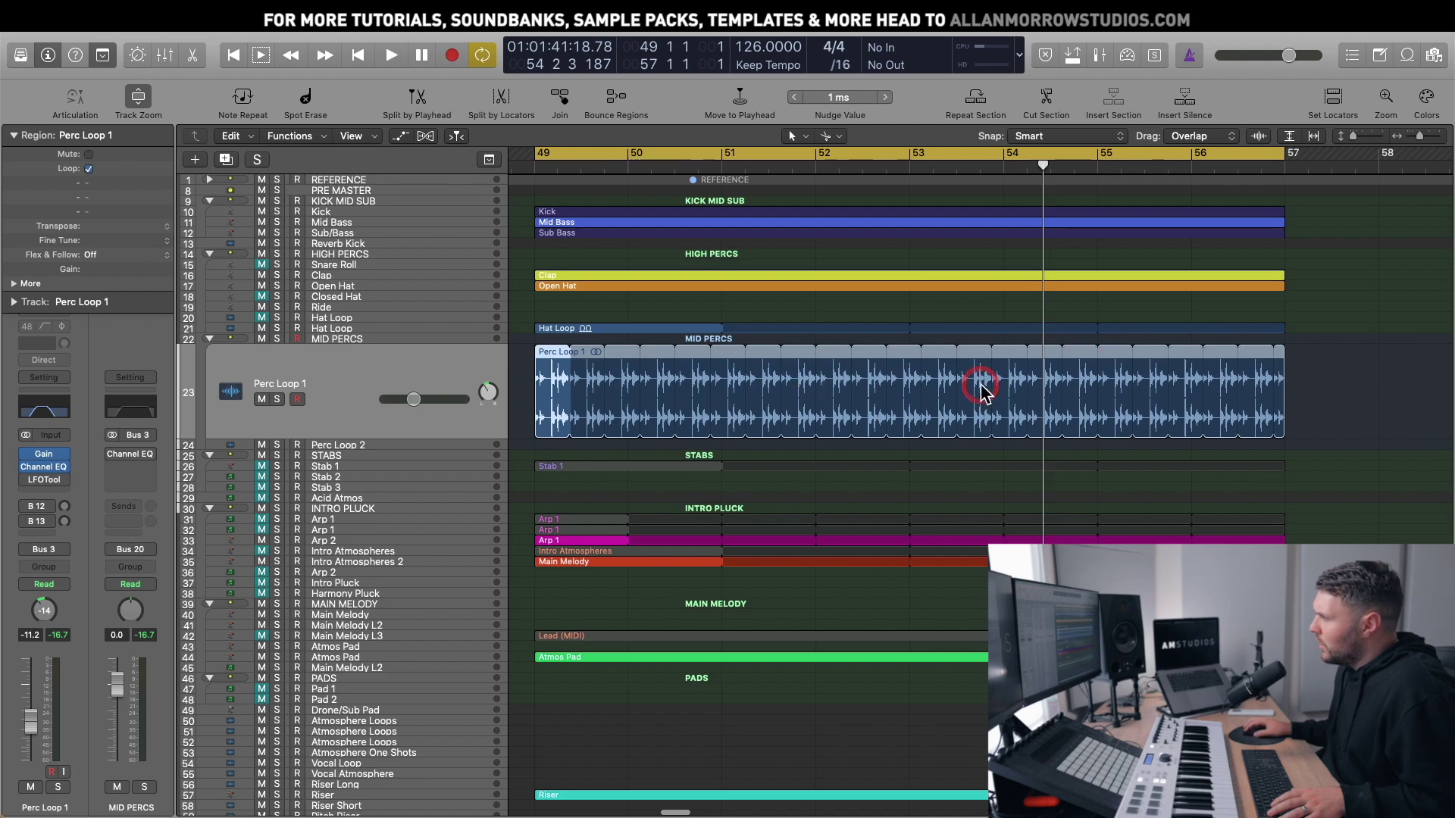
pyautogui.hscroll(-2, 995, 390)
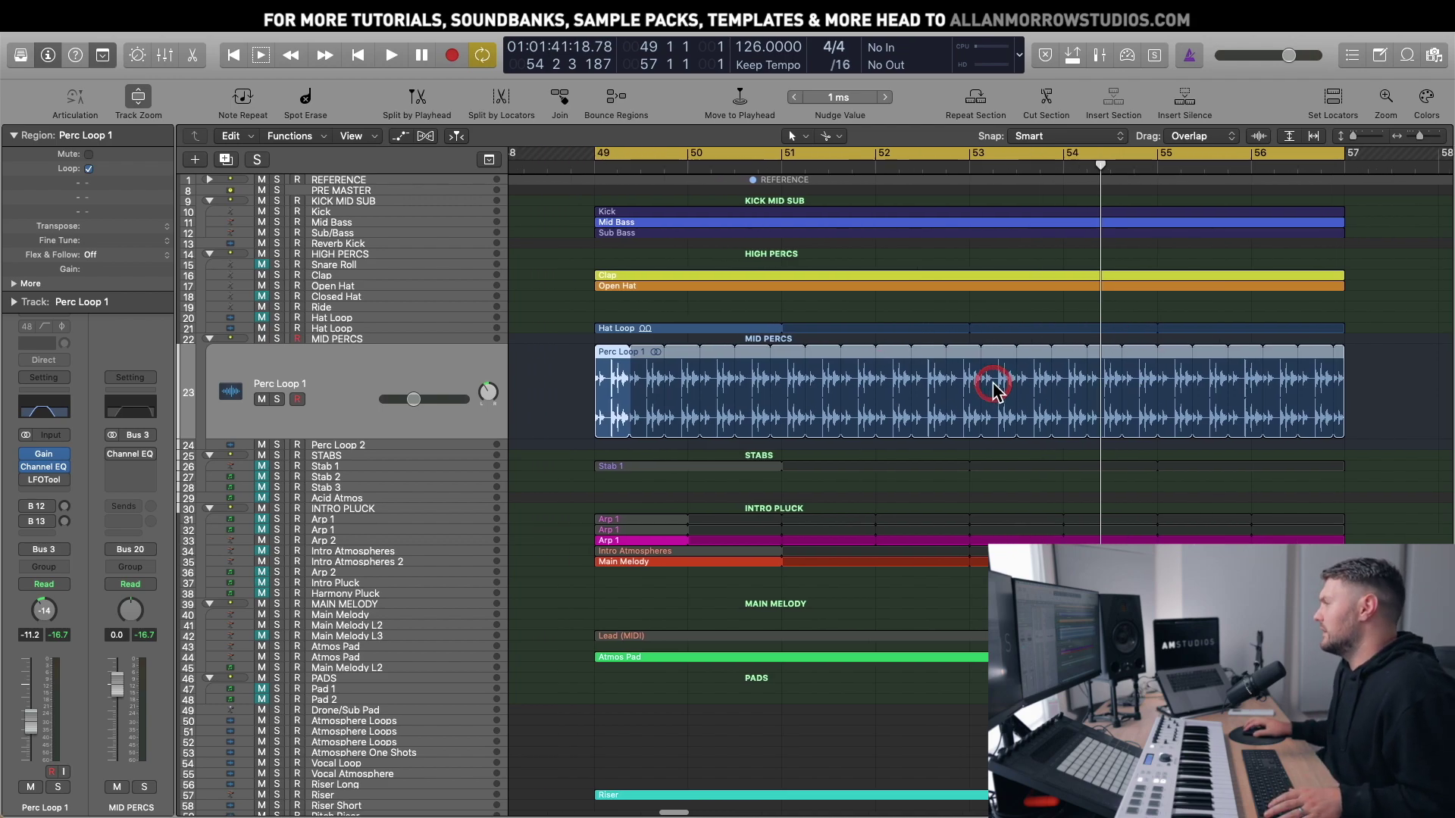
pyautogui.hscroll(1, 993, 383)
pyautogui.press('space')
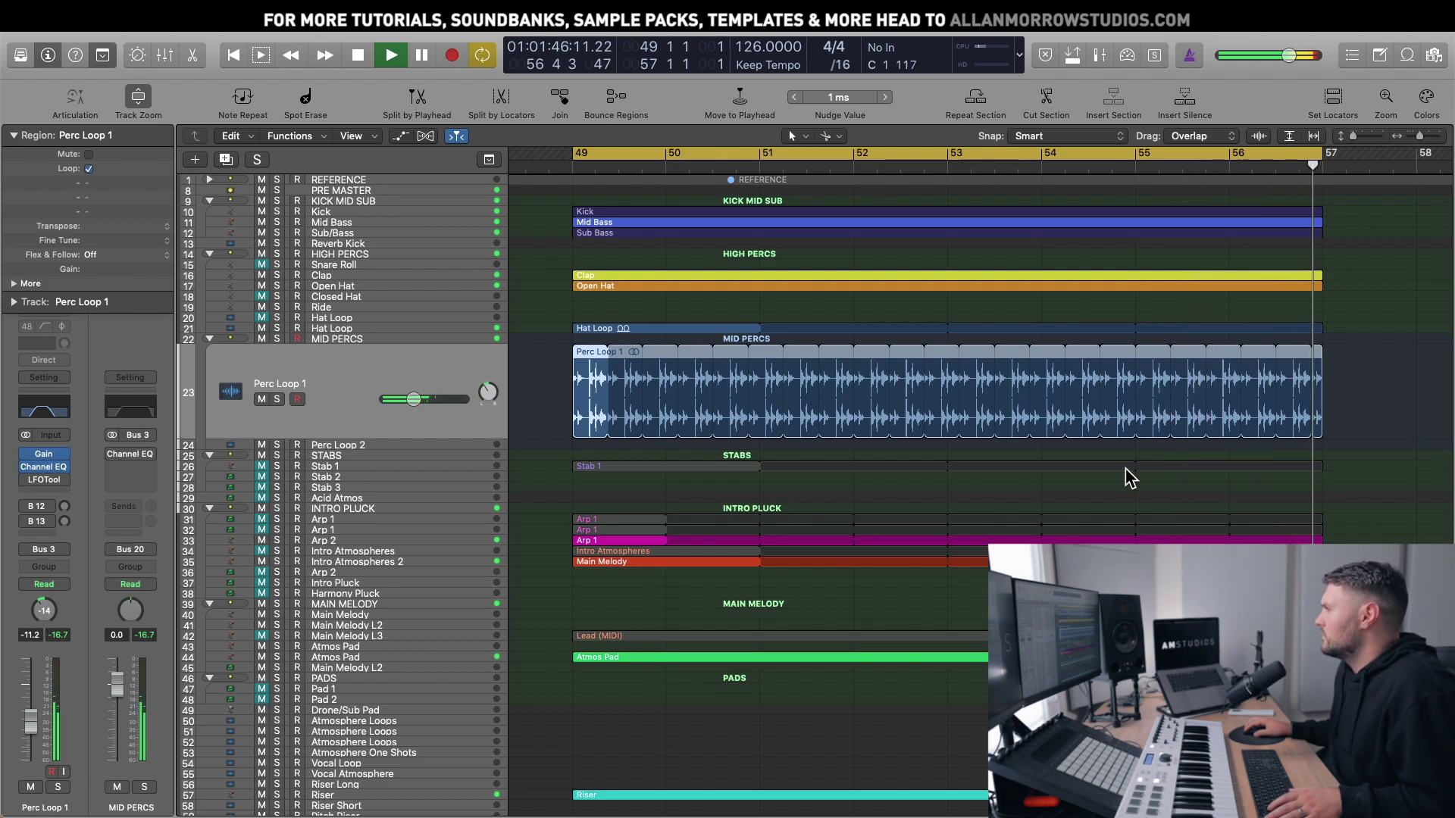
pyautogui.press('space')
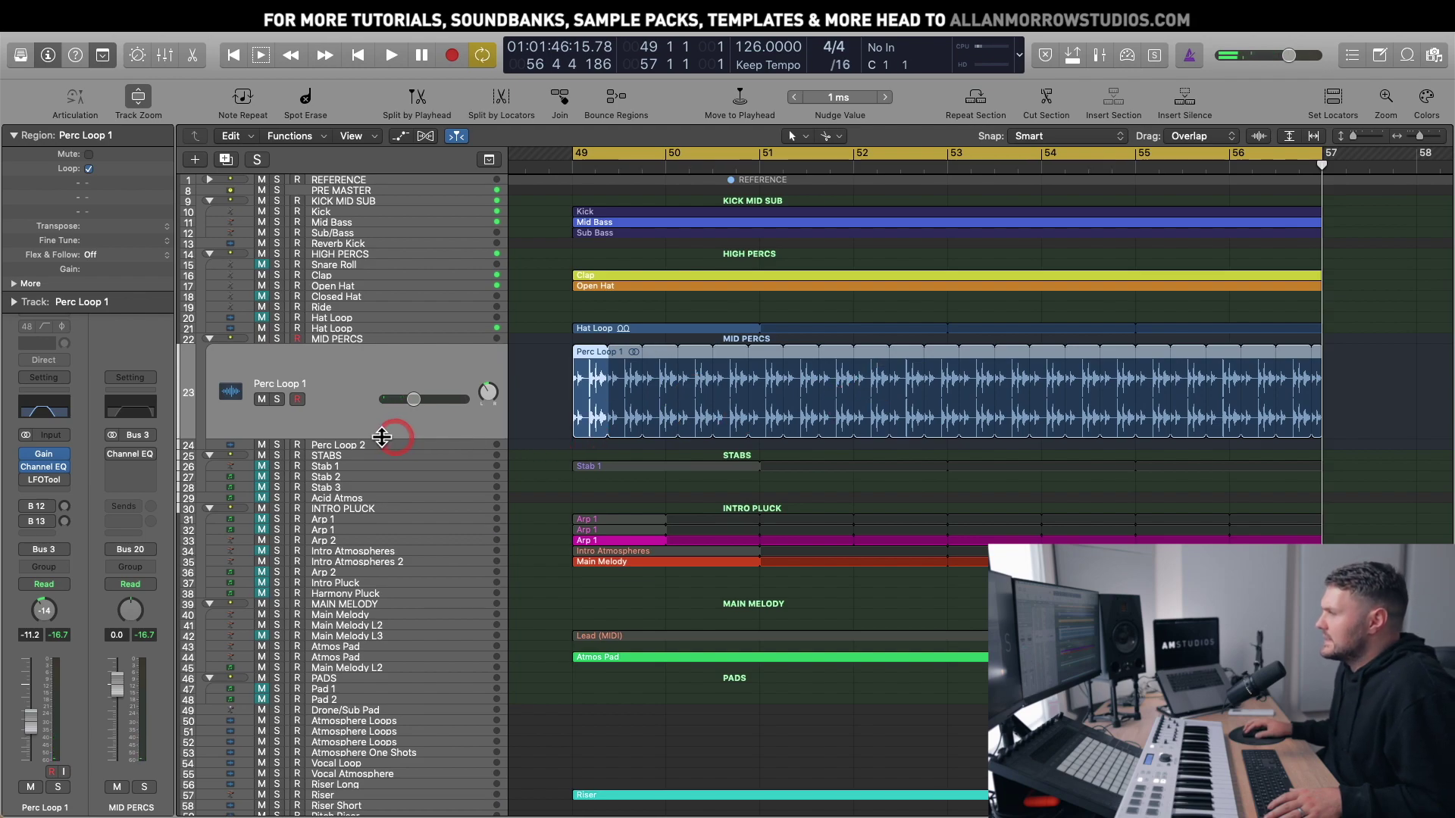
# Step: Solo Perc Loop 1 and lengthen its looped region at bar 49 to one full bar
pyautogui.click(277, 399)
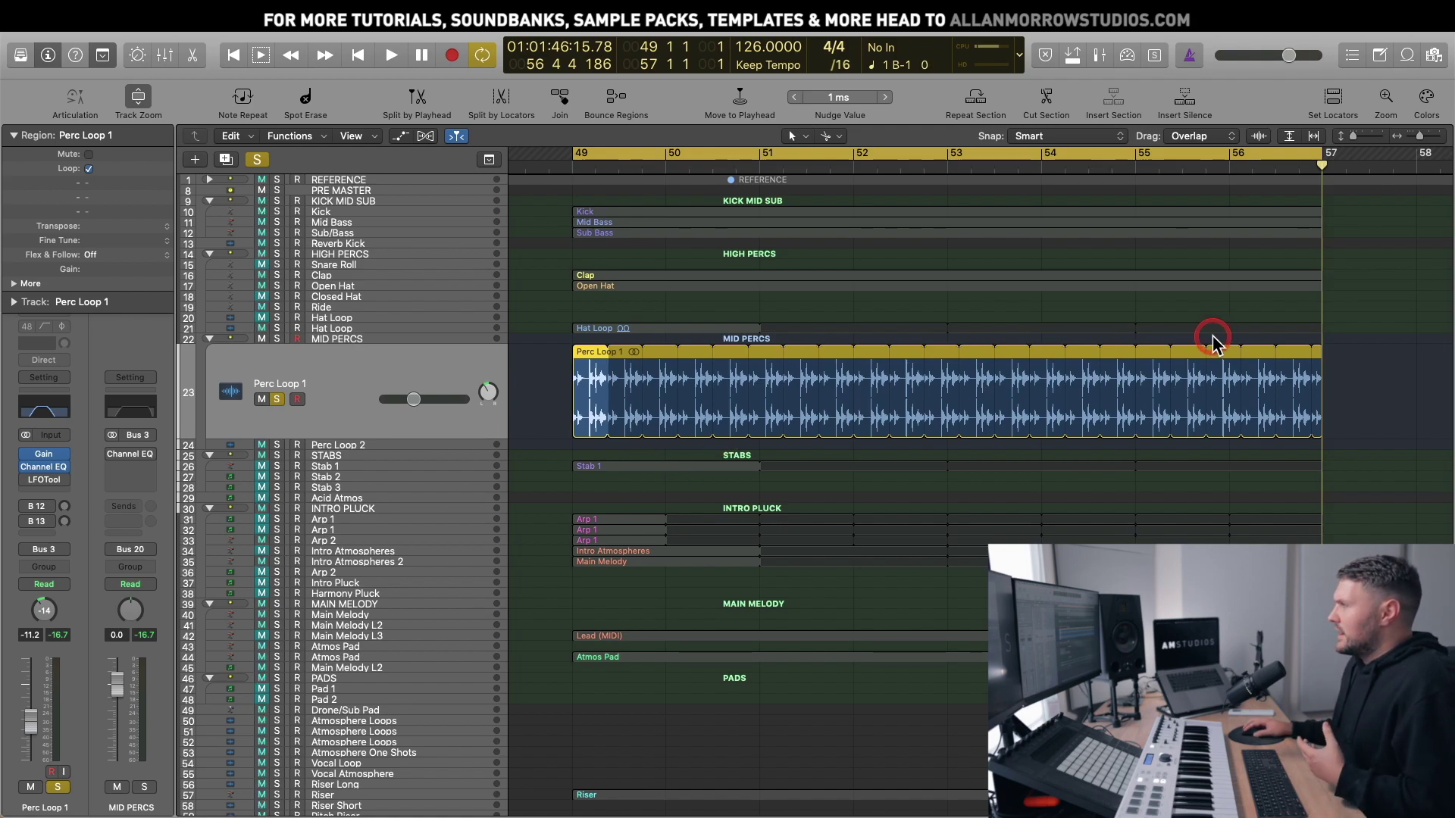
pyautogui.moveTo(604, 429); pyautogui.dragTo(668, 426)
pyautogui.click(738, 408)
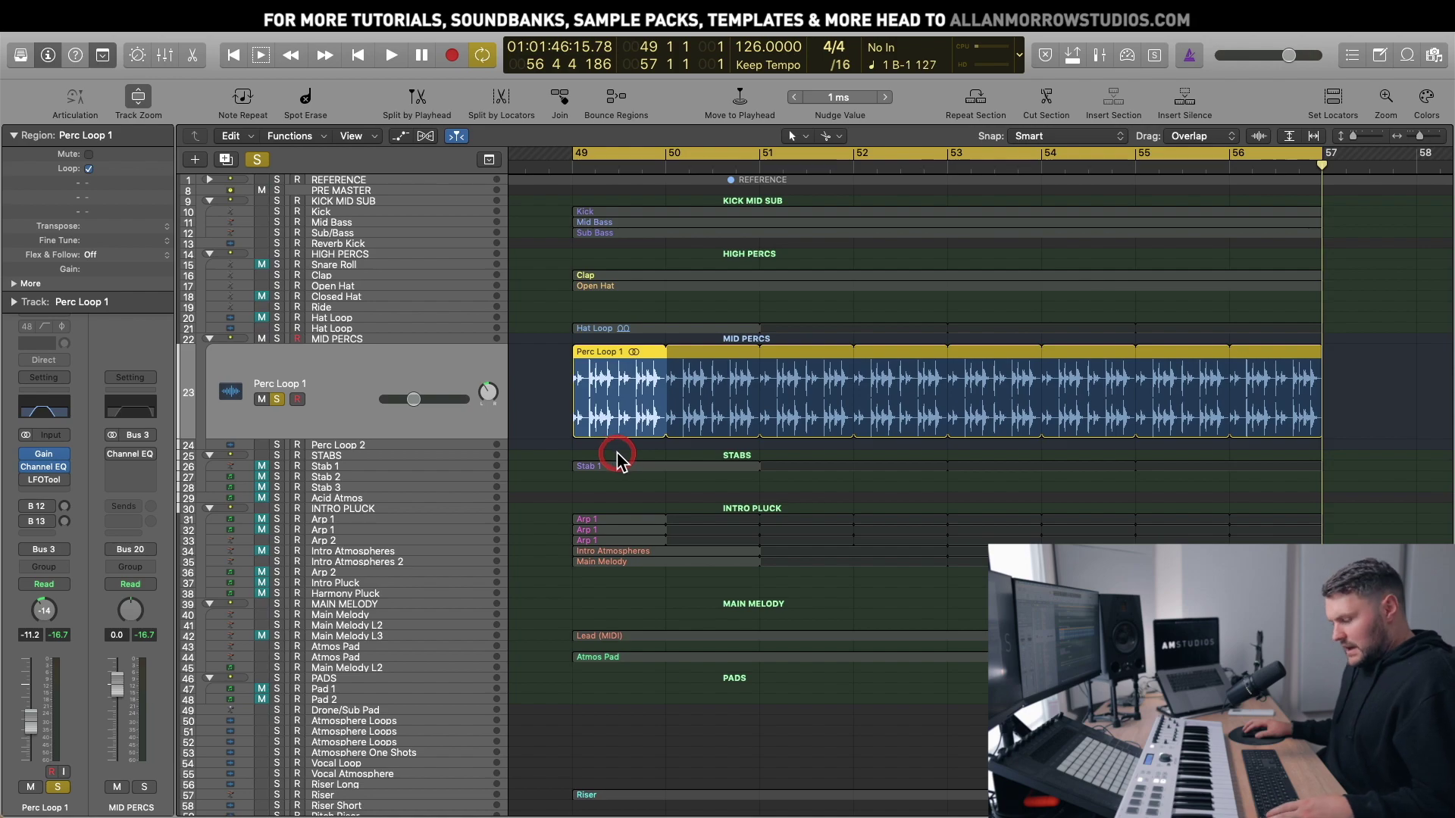
pyautogui.moveTo(780, 506); pyautogui.dragTo(534, 362)
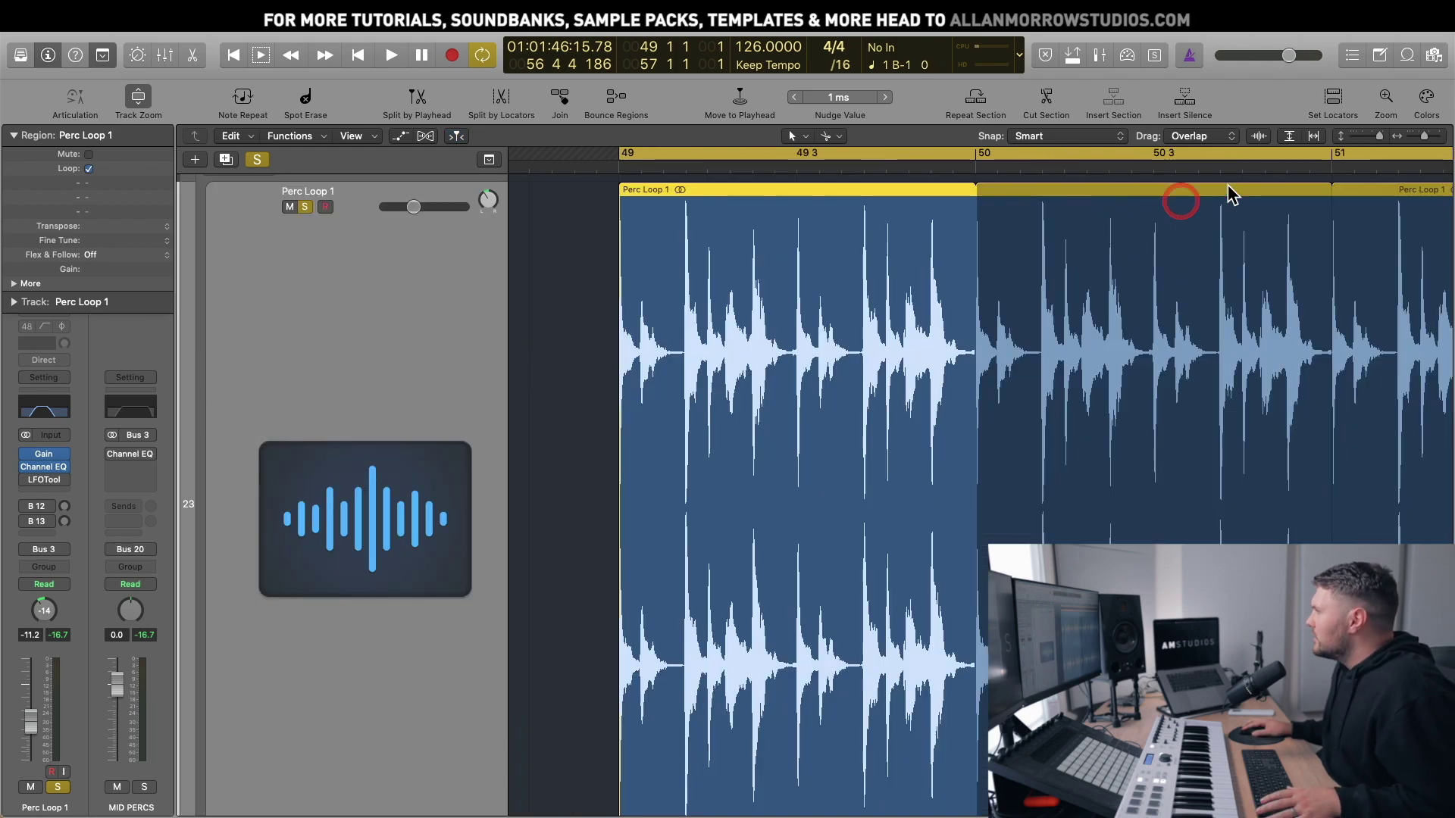
pyautogui.moveTo(1377, 137); pyautogui.dragTo(1374, 138)
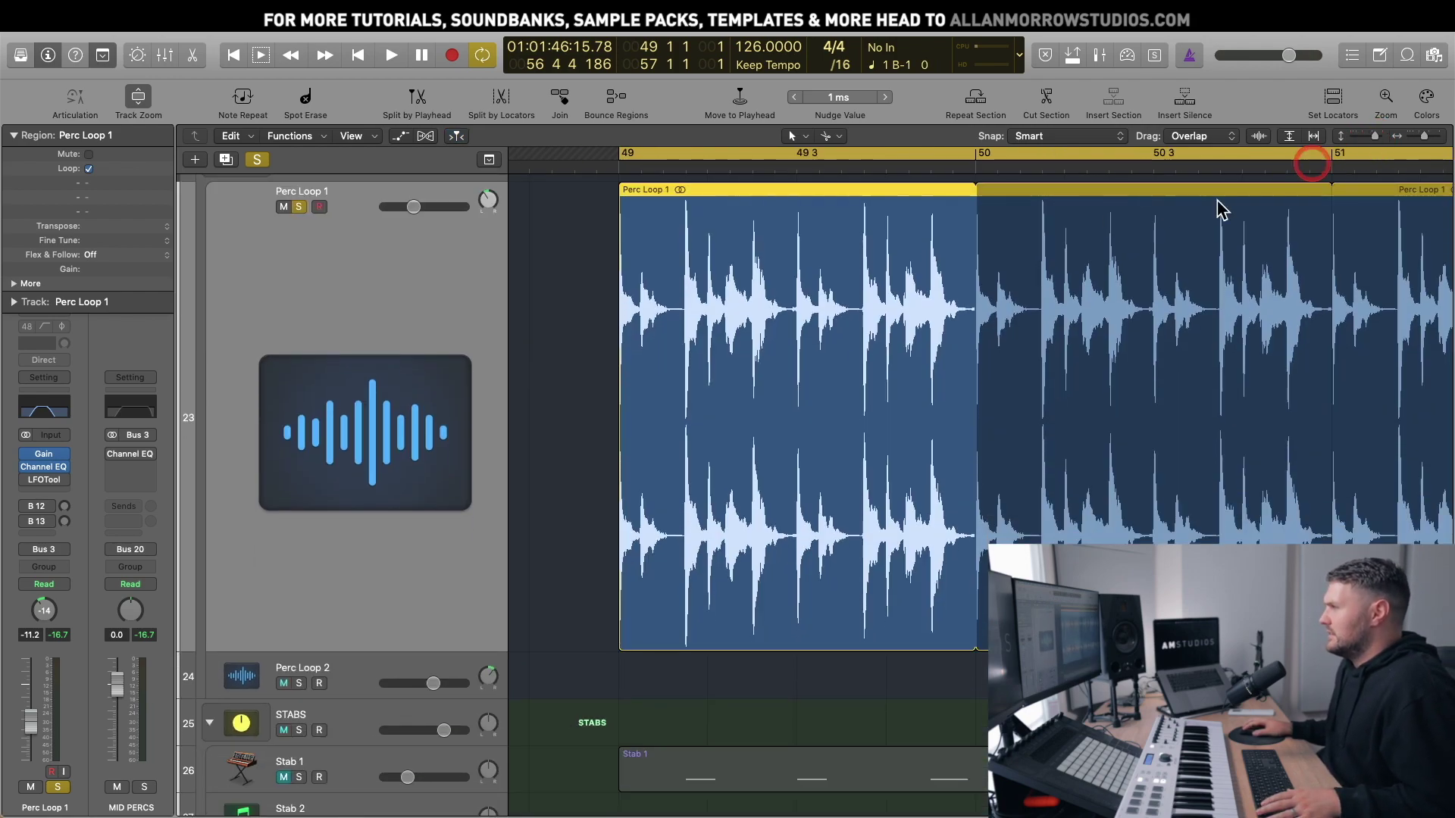
pyautogui.click(770, 409)
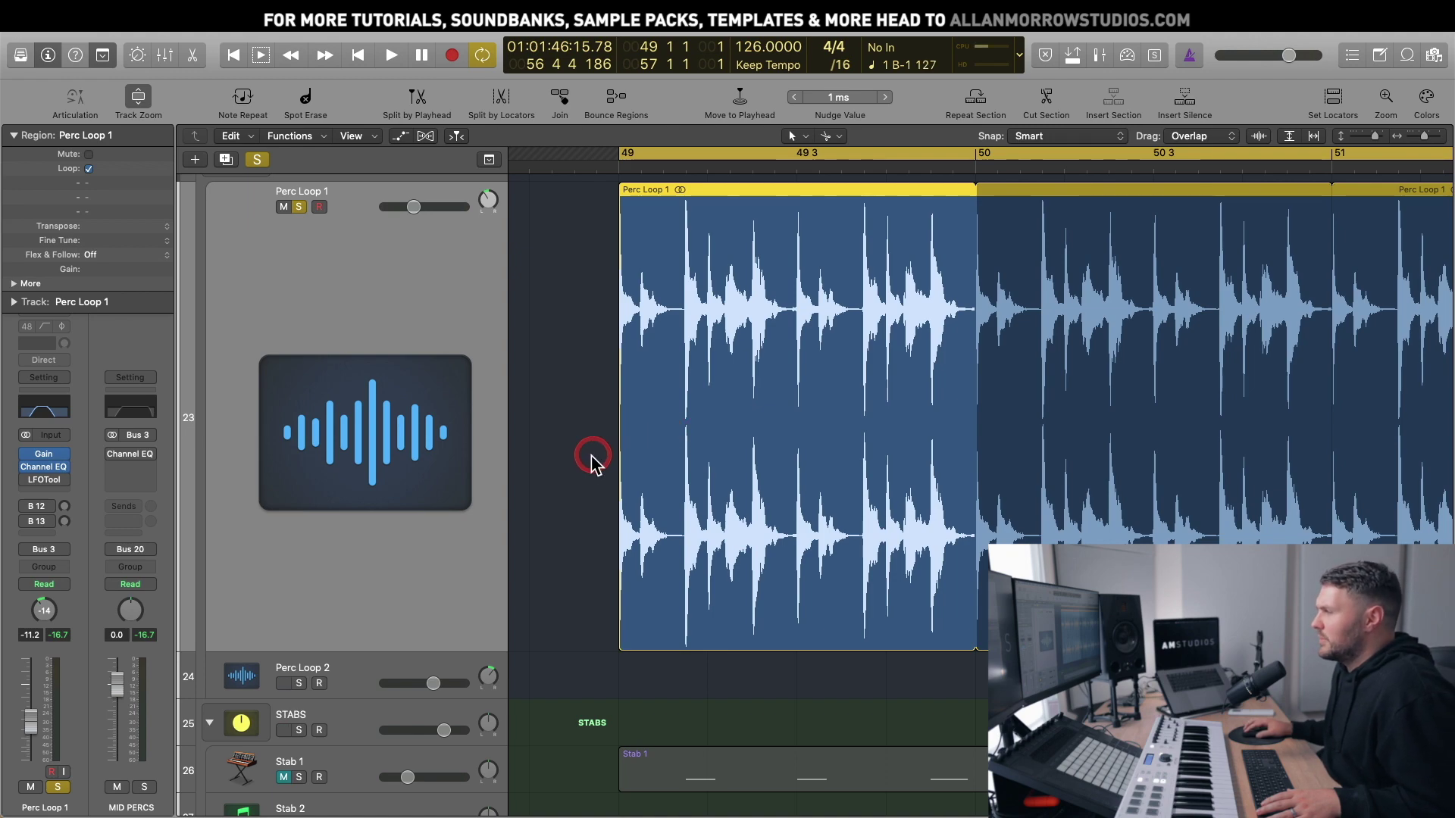
pyautogui.scroll(2, 658, 494)
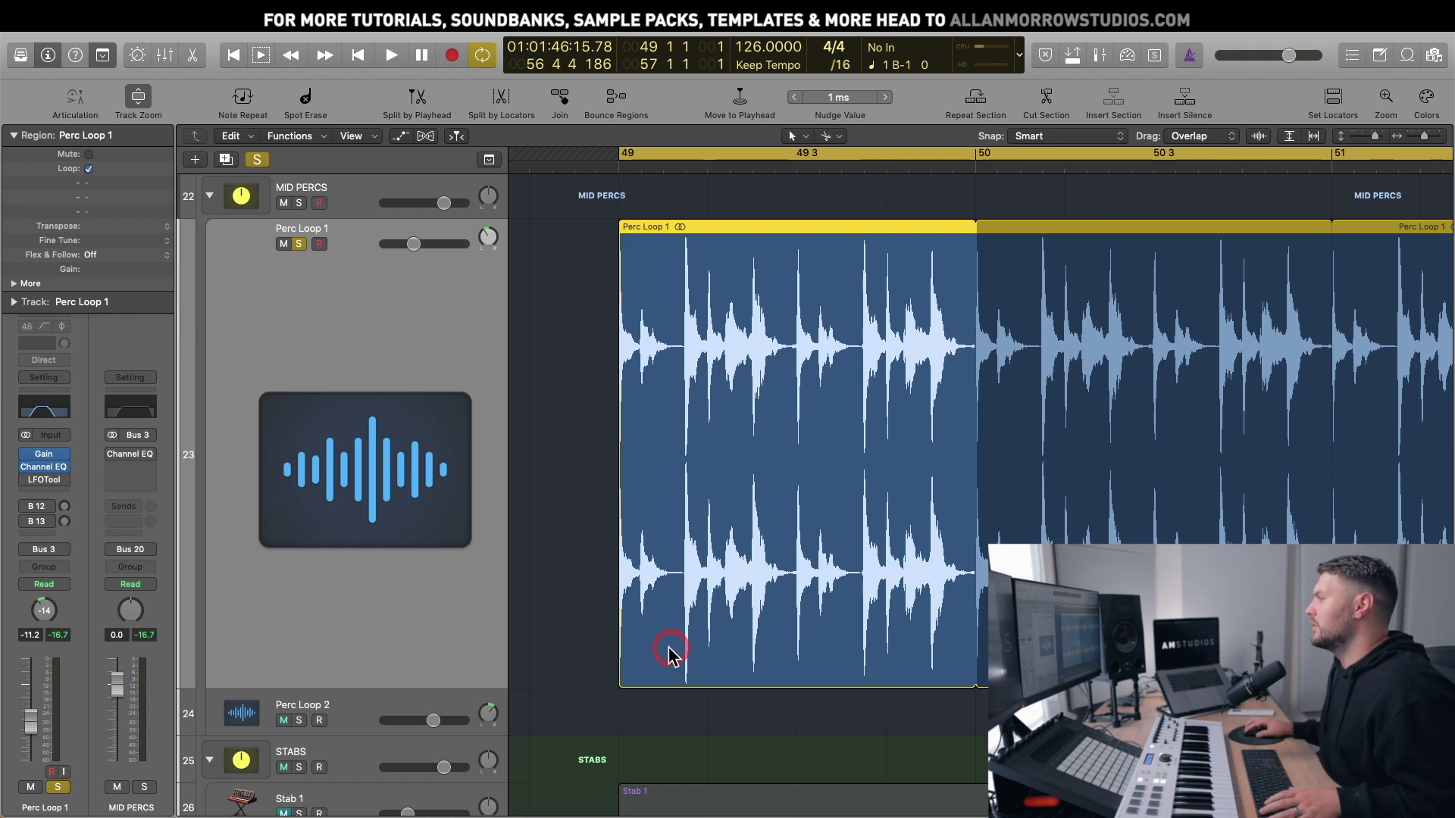
pyautogui.click(604, 646)
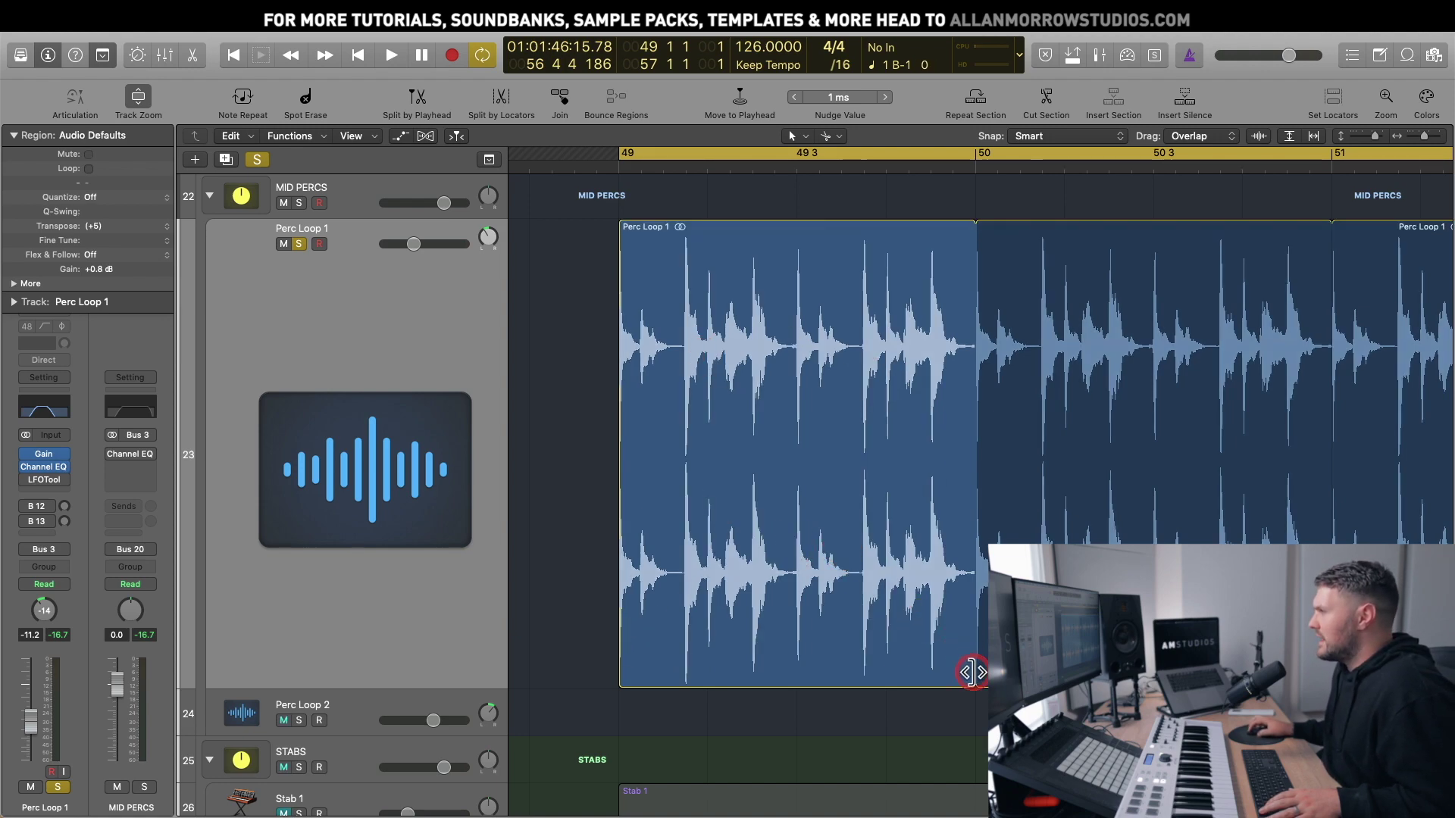
# Step: Shorten the Perc Loop 1 region to one and a half beats and play the soloed, repeating loop
pyautogui.moveTo(972, 672); pyautogui.dragTo(748, 652)
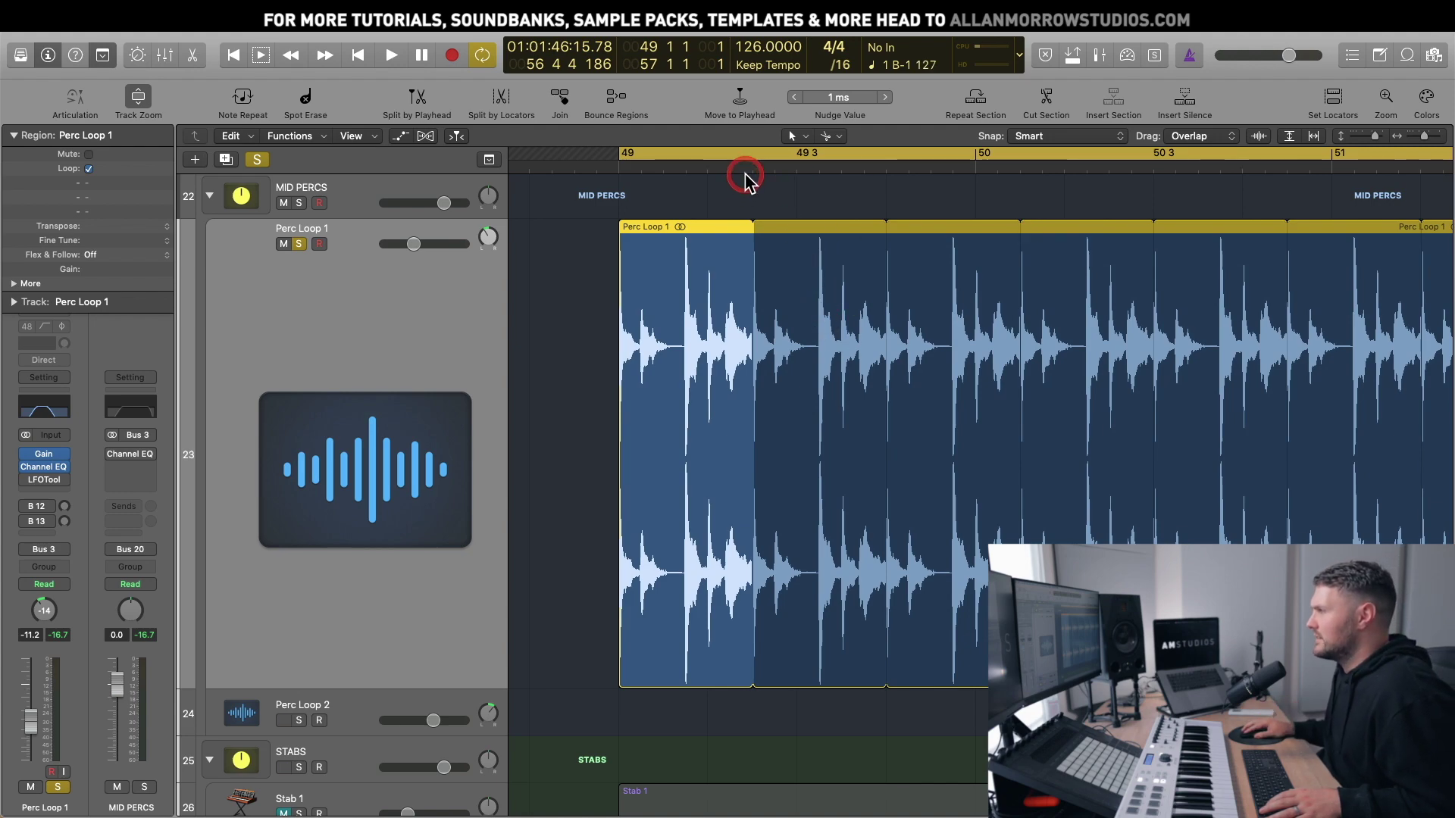
pyautogui.scroll(3, 848, 303)
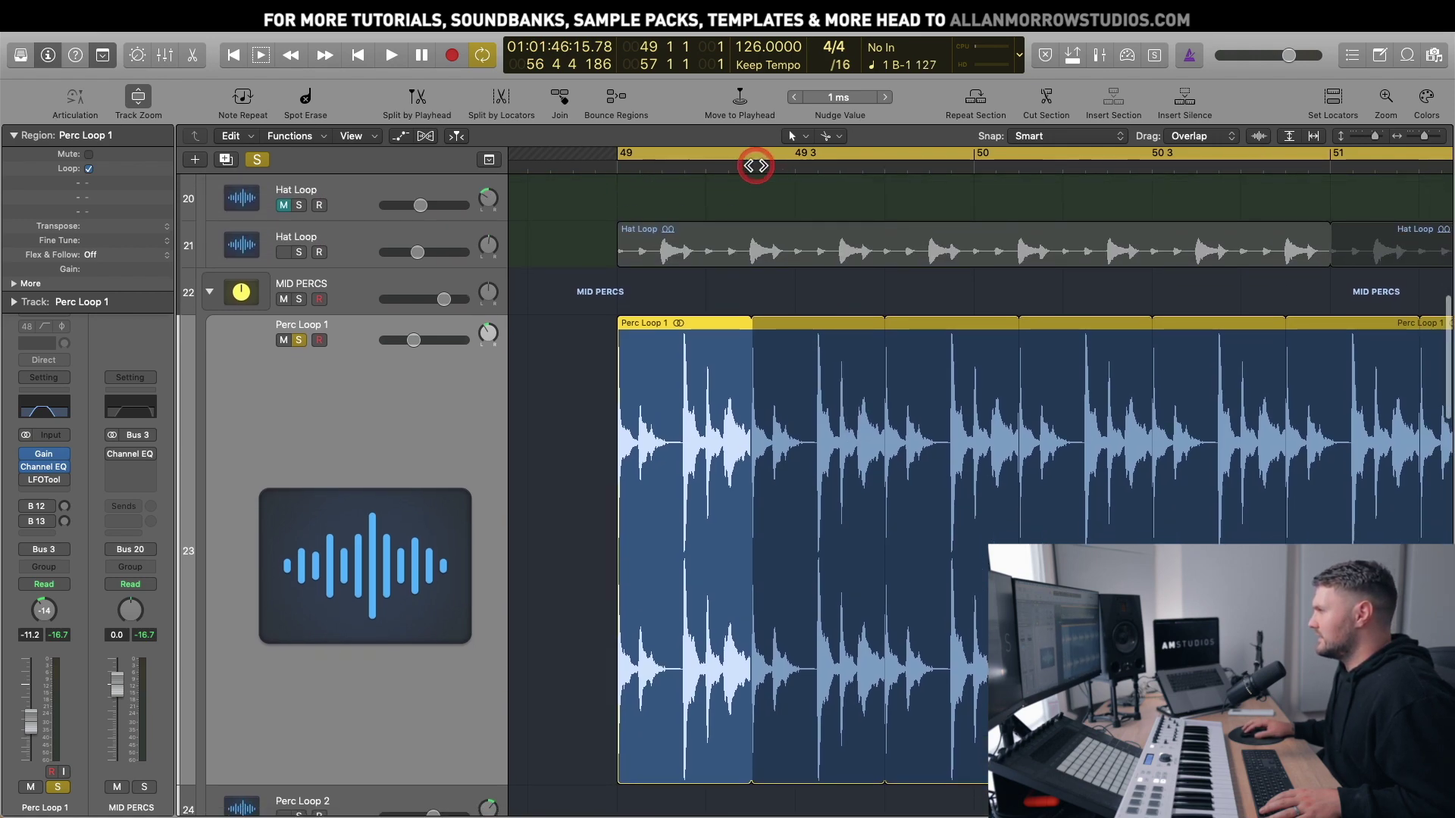
pyautogui.press('space')
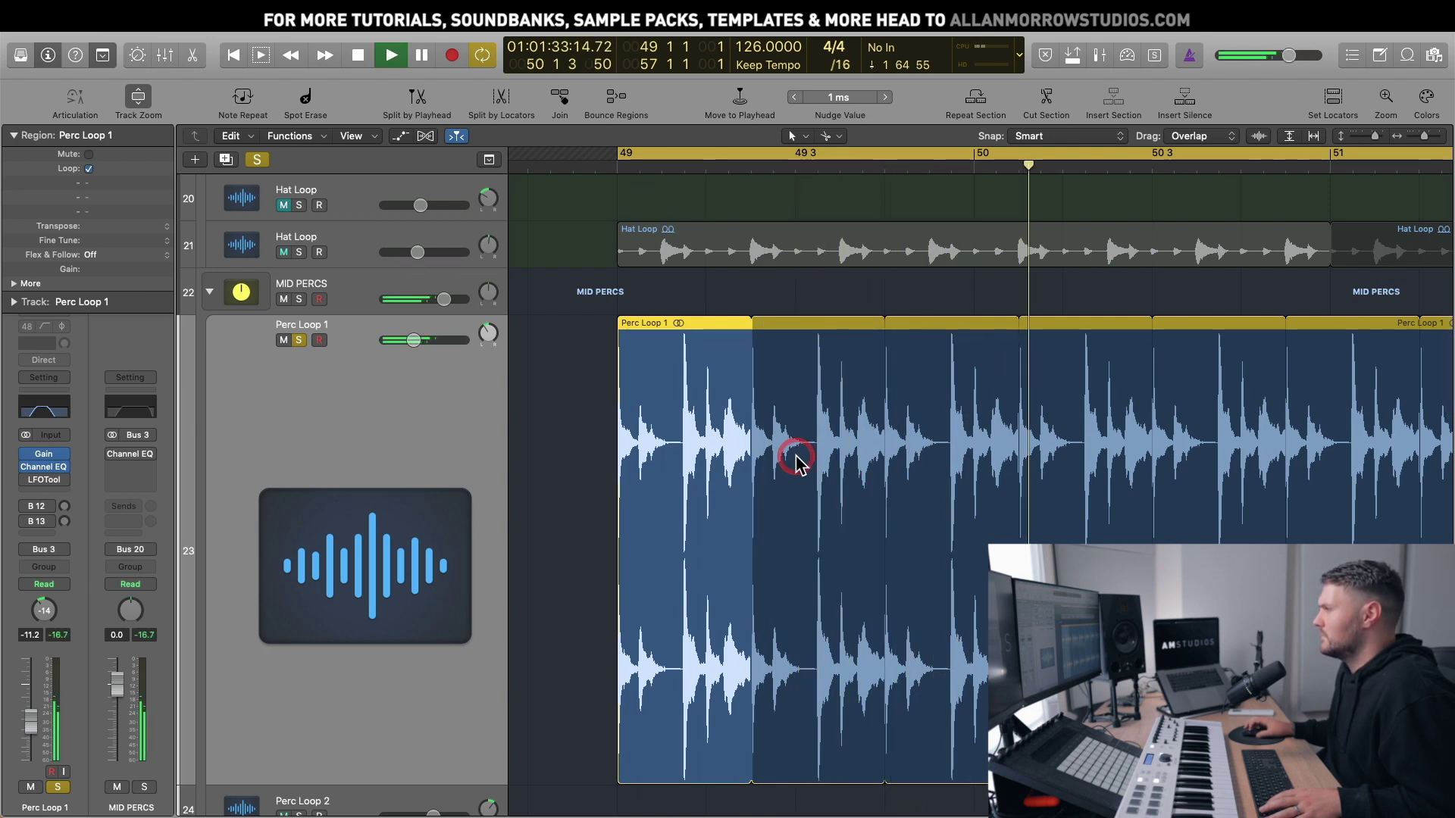
pyautogui.scroll(2, 871, 379)
pyautogui.press('space')
# Step: Raise the high-cut frequency in Perc Loop 1's Channel EQ and move the EQ window off the track headers
pyautogui.moveTo(1373, 141); pyautogui.dragTo(1364, 137)
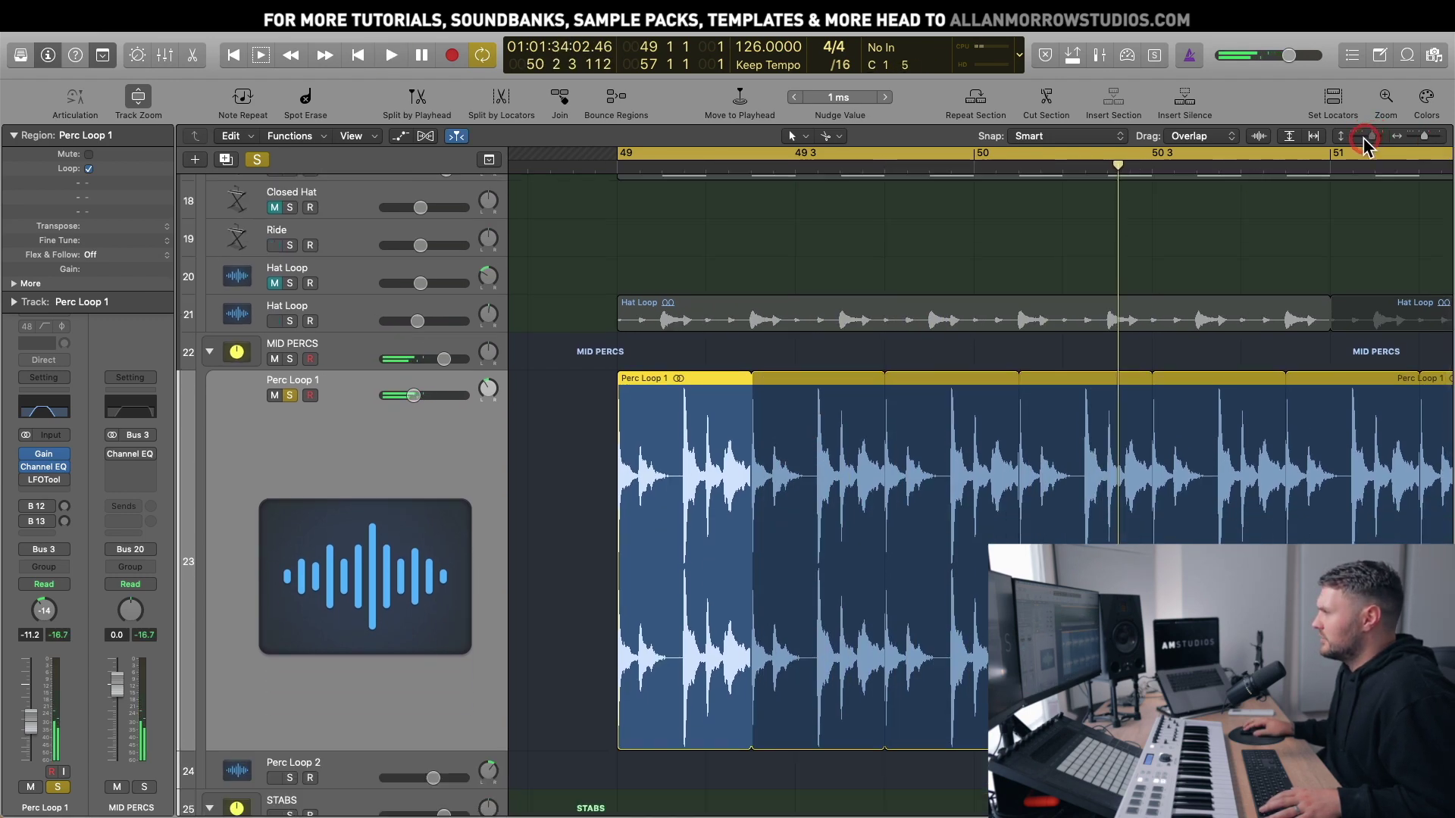
pyautogui.click(267, 483)
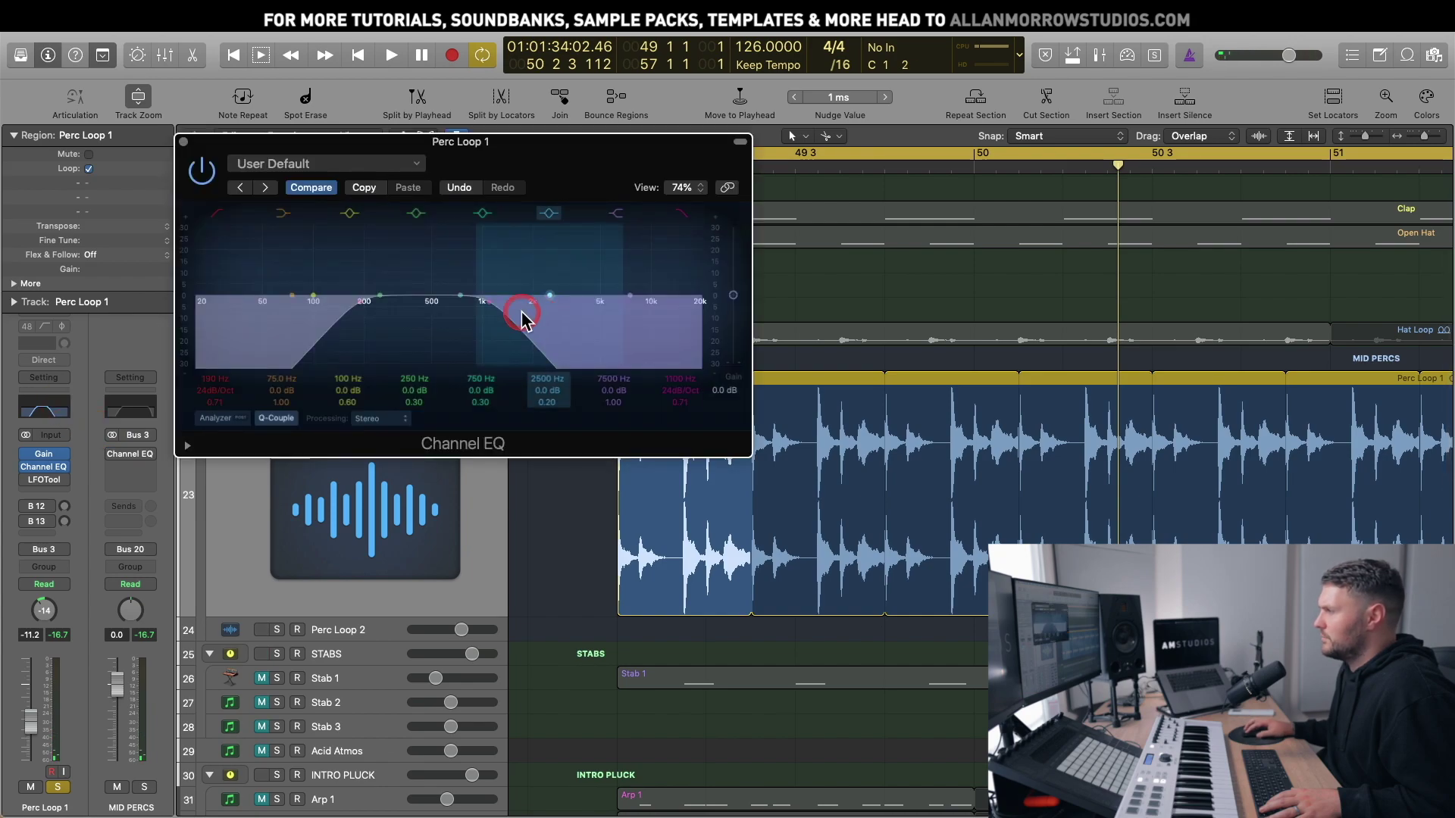
pyautogui.moveTo(529, 315); pyautogui.dragTo(604, 334)
pyautogui.click(615, 135)
pyautogui.moveTo(615, 135); pyautogui.dragTo(1042, 474)
pyautogui.click(539, 448)
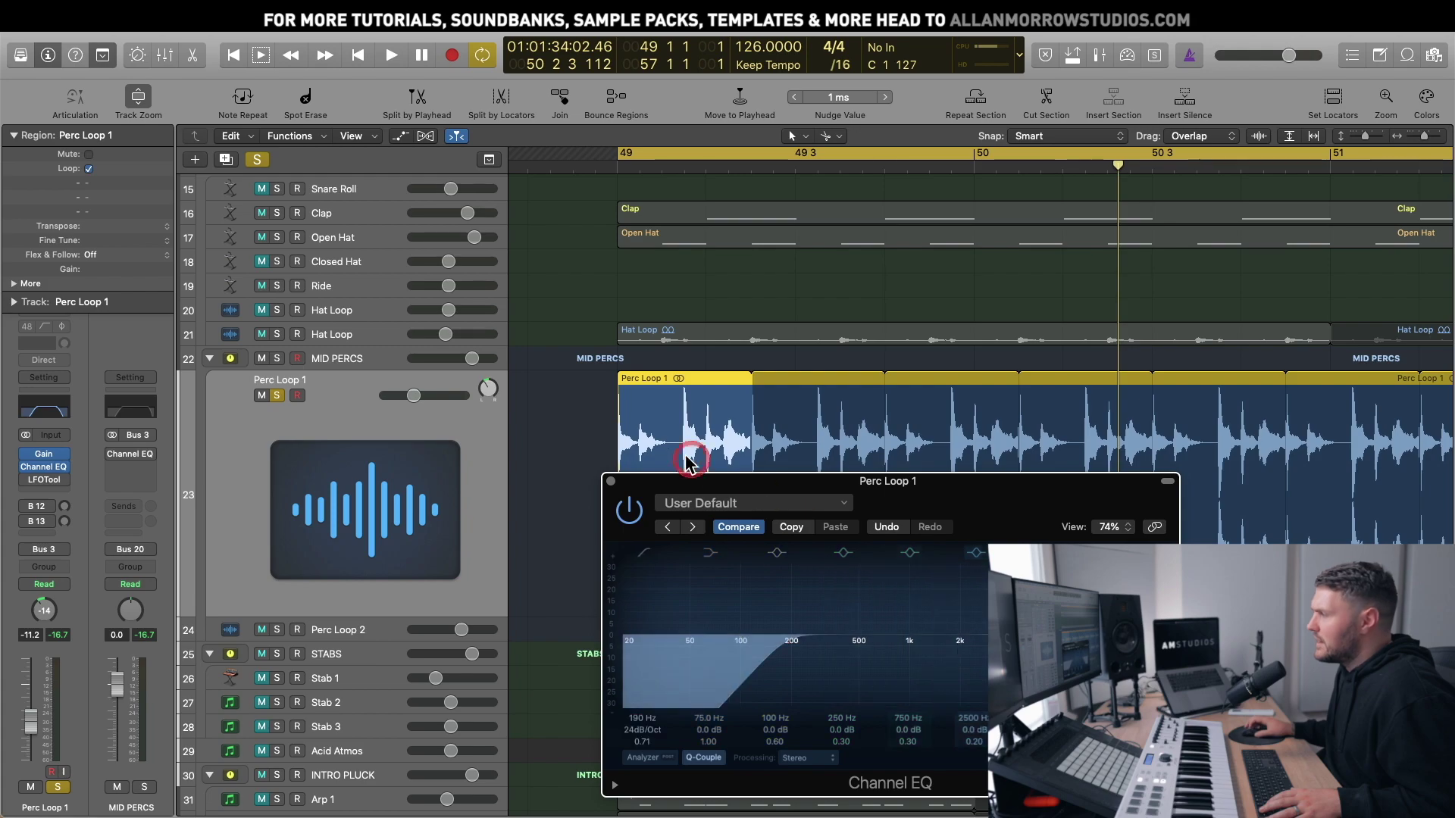
# Step: Solo the Kick track alongside Perc Loop 1, play both together and close the Channel EQ window
pyautogui.scroll(5, 530, 447)
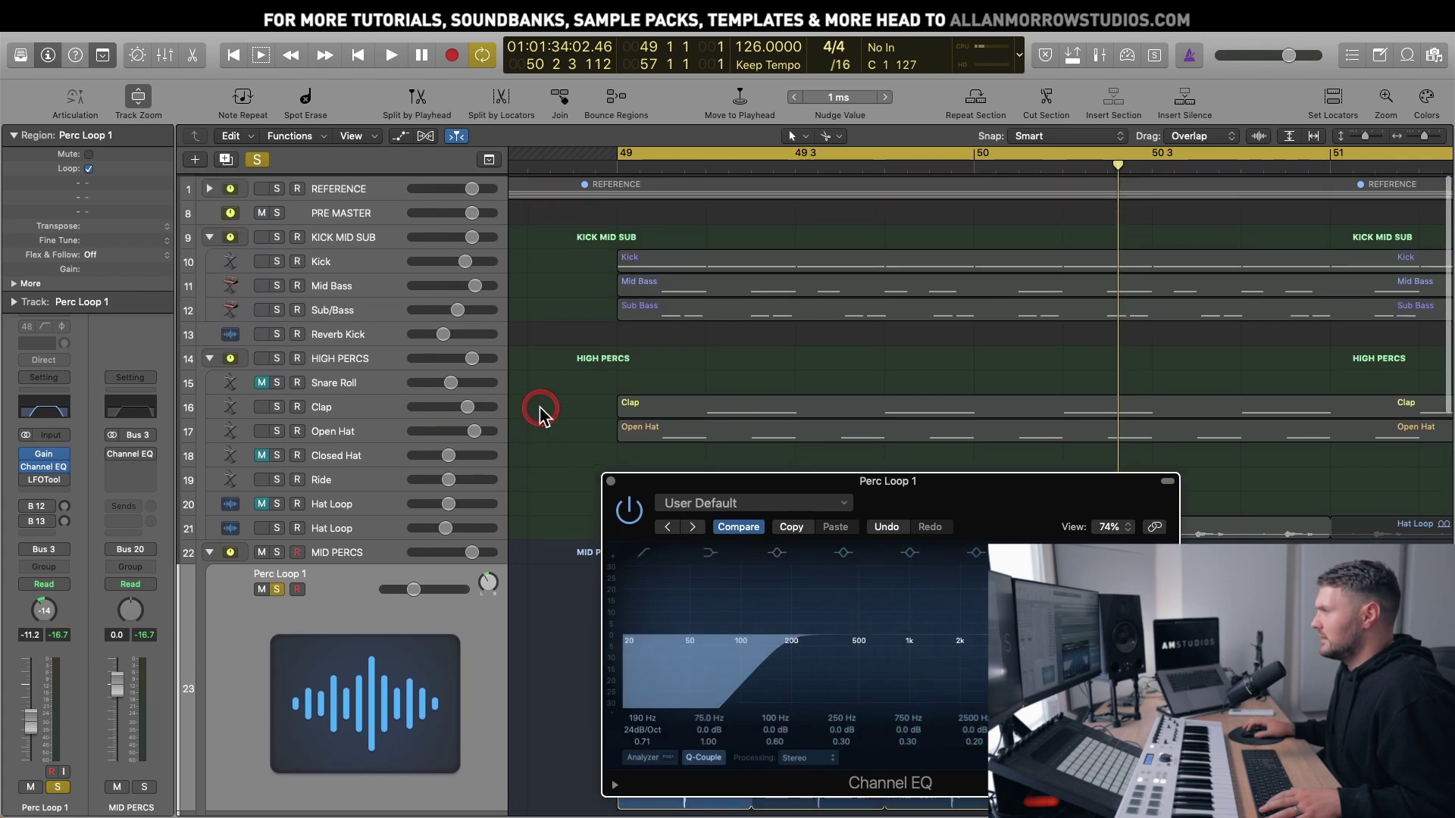
pyautogui.click(295, 241)
pyautogui.click(277, 259)
pyautogui.press('space')
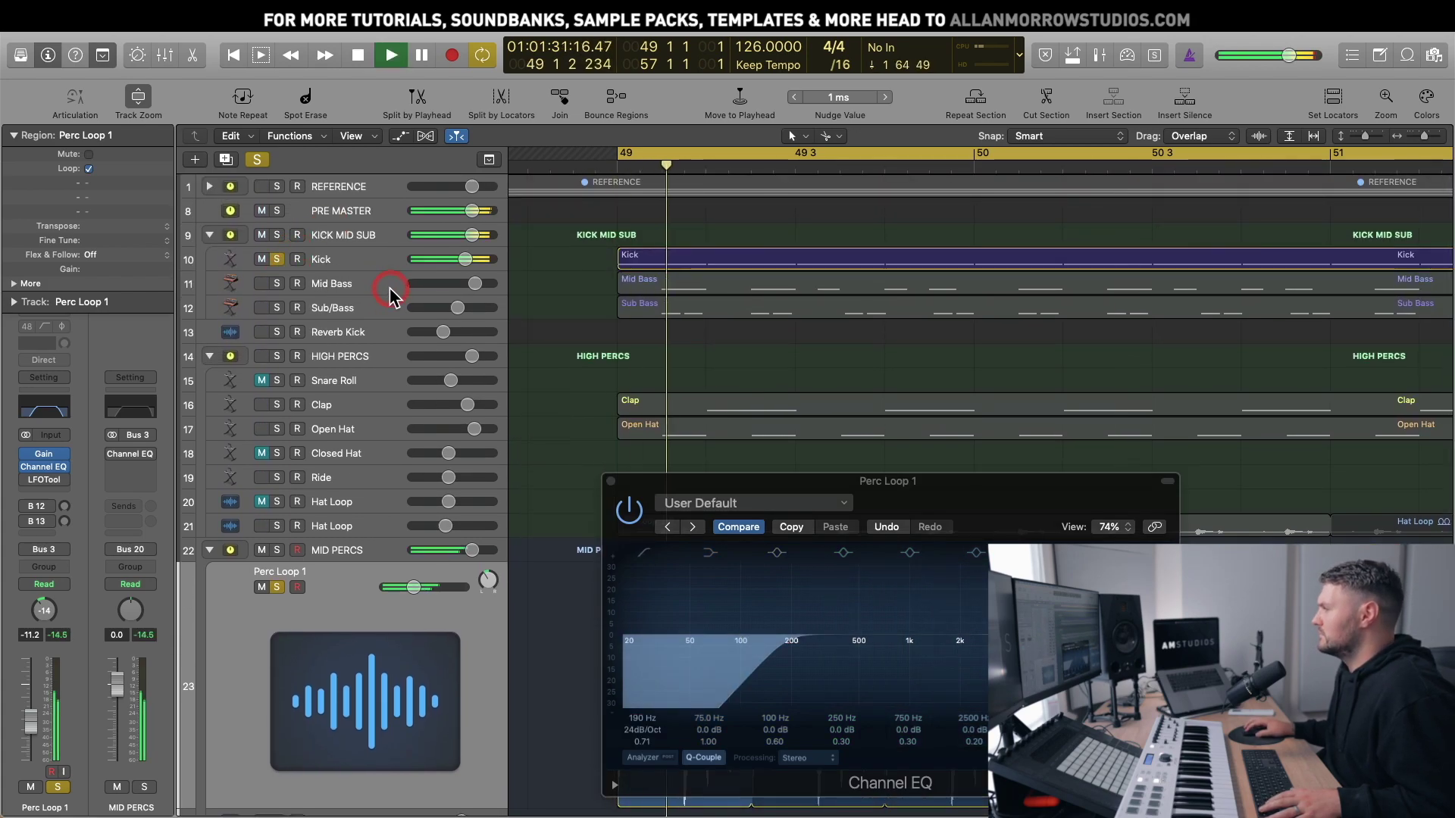
pyautogui.click(611, 481)
# Step: Extend the Perc Loop 1 region back to one full bar and play it against the Kick
pyautogui.click(666, 637)
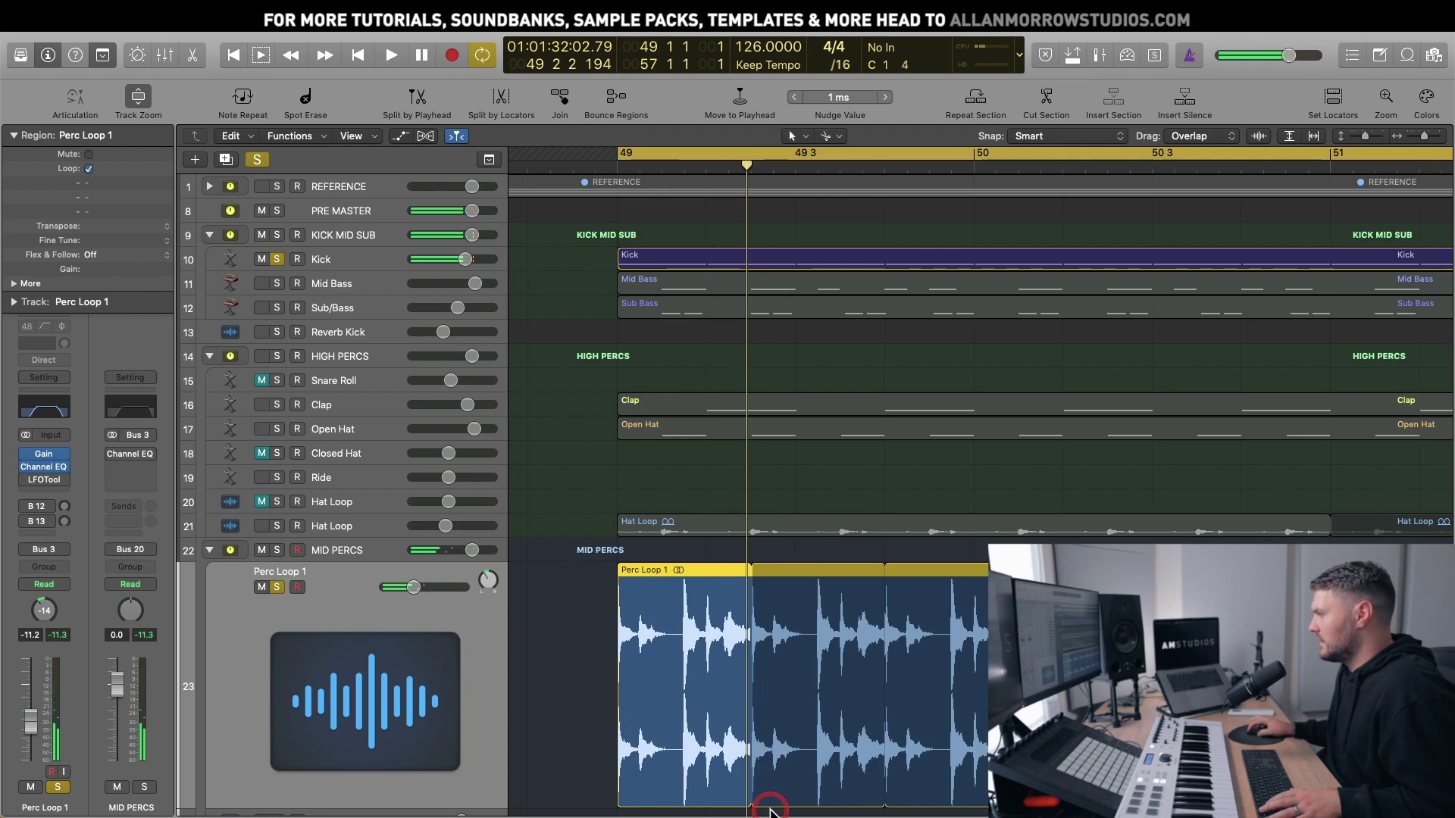
pyautogui.moveTo(748, 794); pyautogui.dragTo(965, 788)
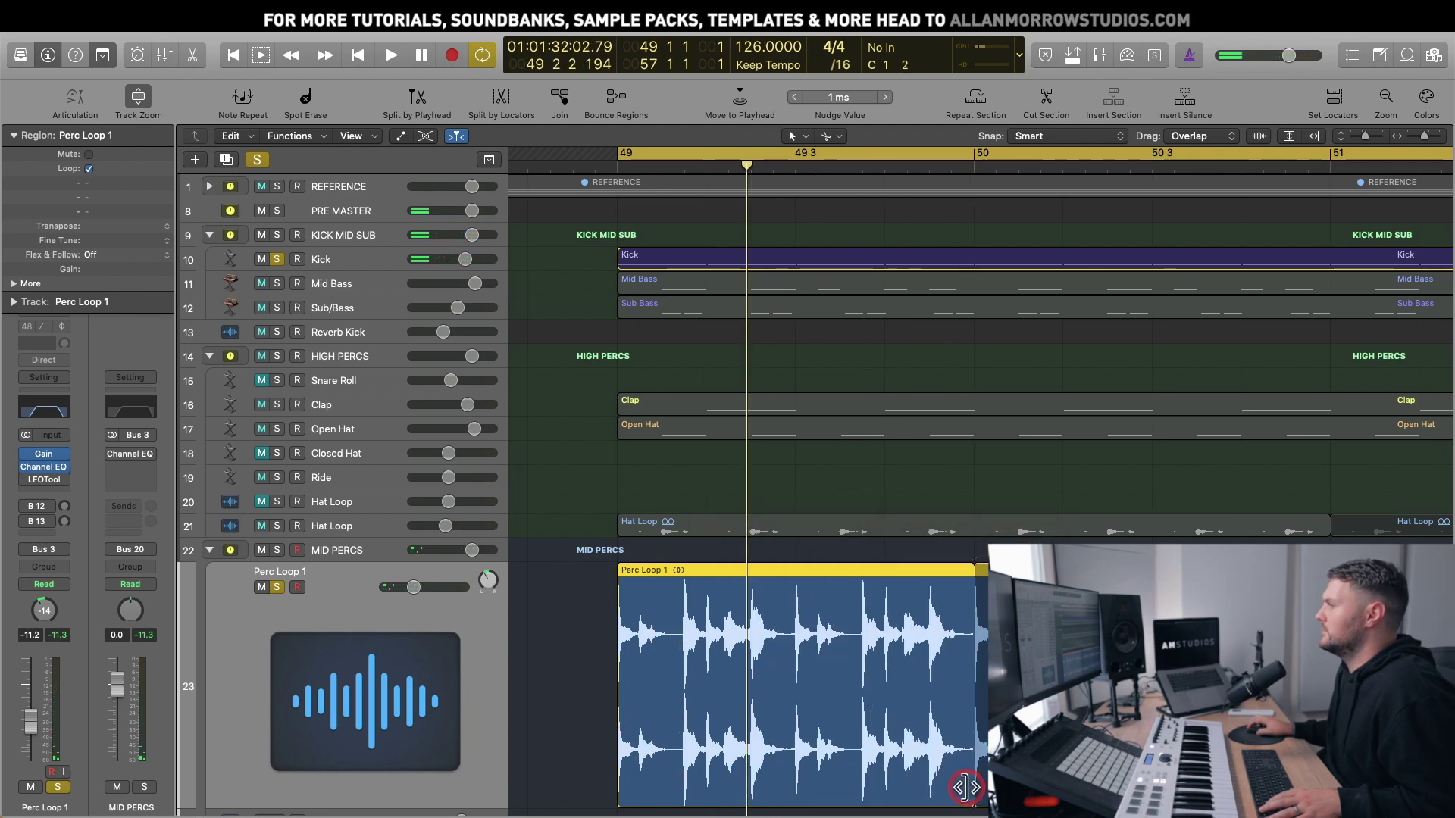
pyautogui.press('space')
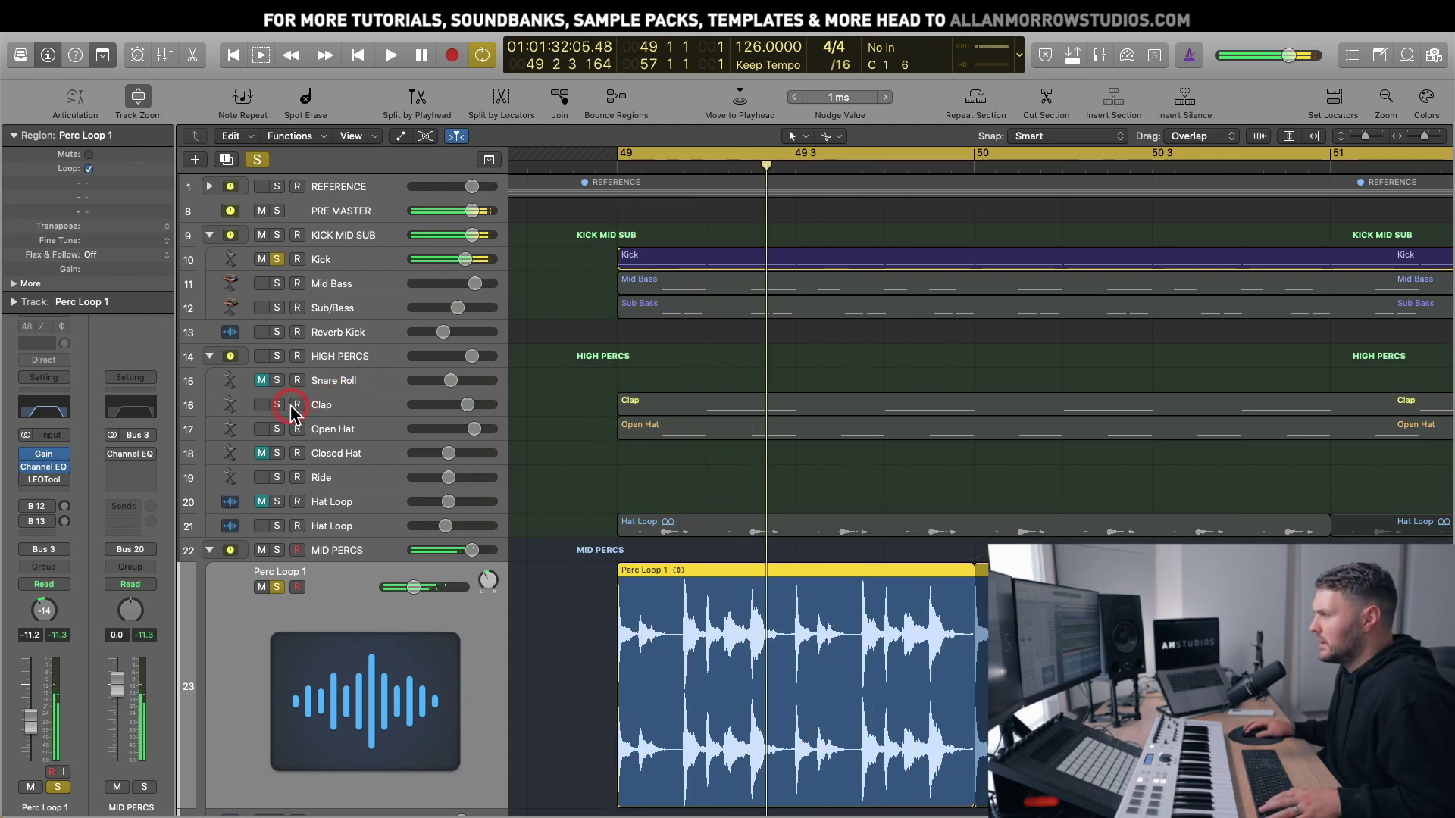
# Step: Add Clap, Open Hat and the Hat Loop on track 21 to the soloed tracks and play the groove
pyautogui.click(279, 406)
pyautogui.click(280, 428)
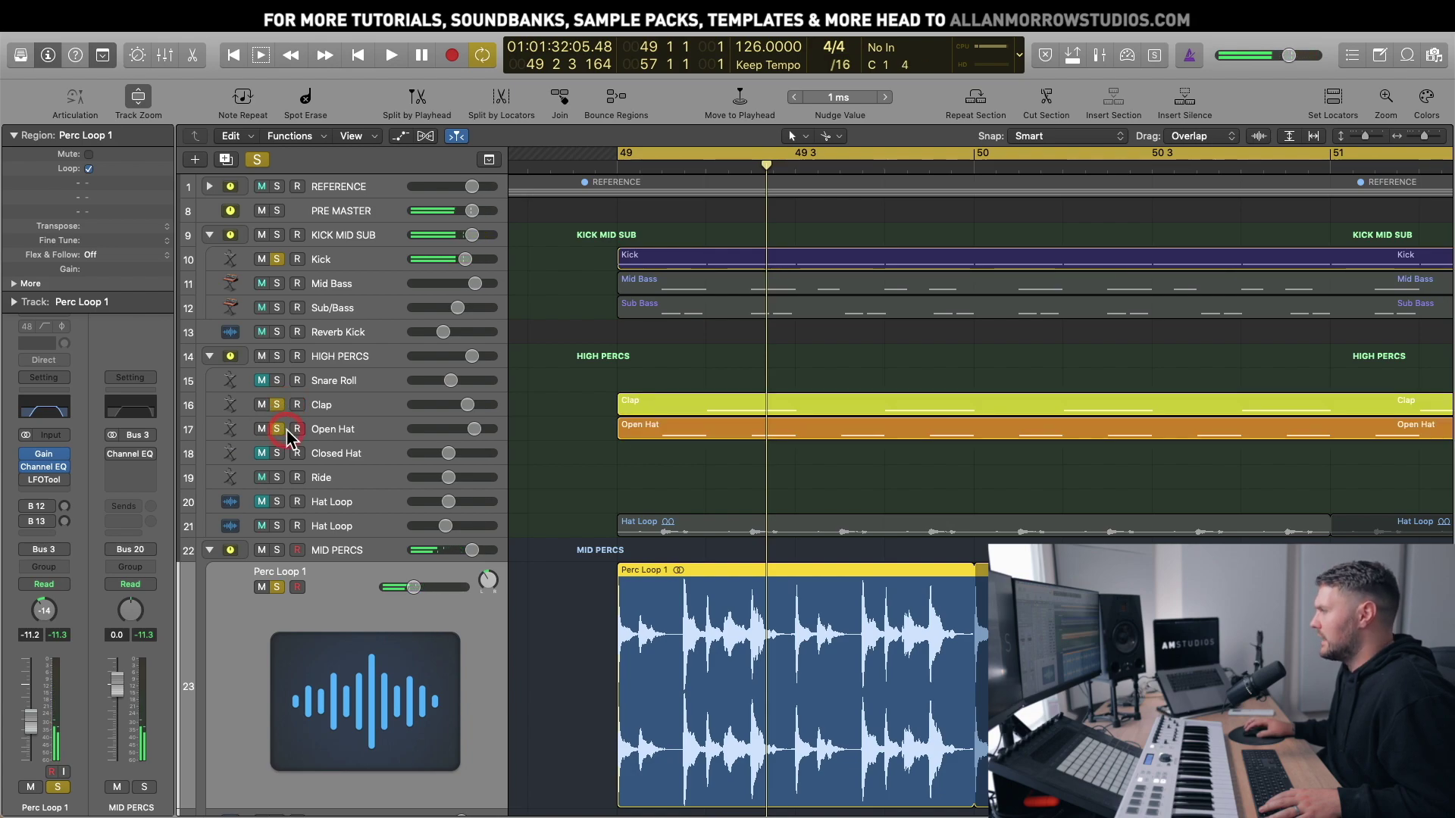
pyautogui.click(278, 527)
pyautogui.press('space')
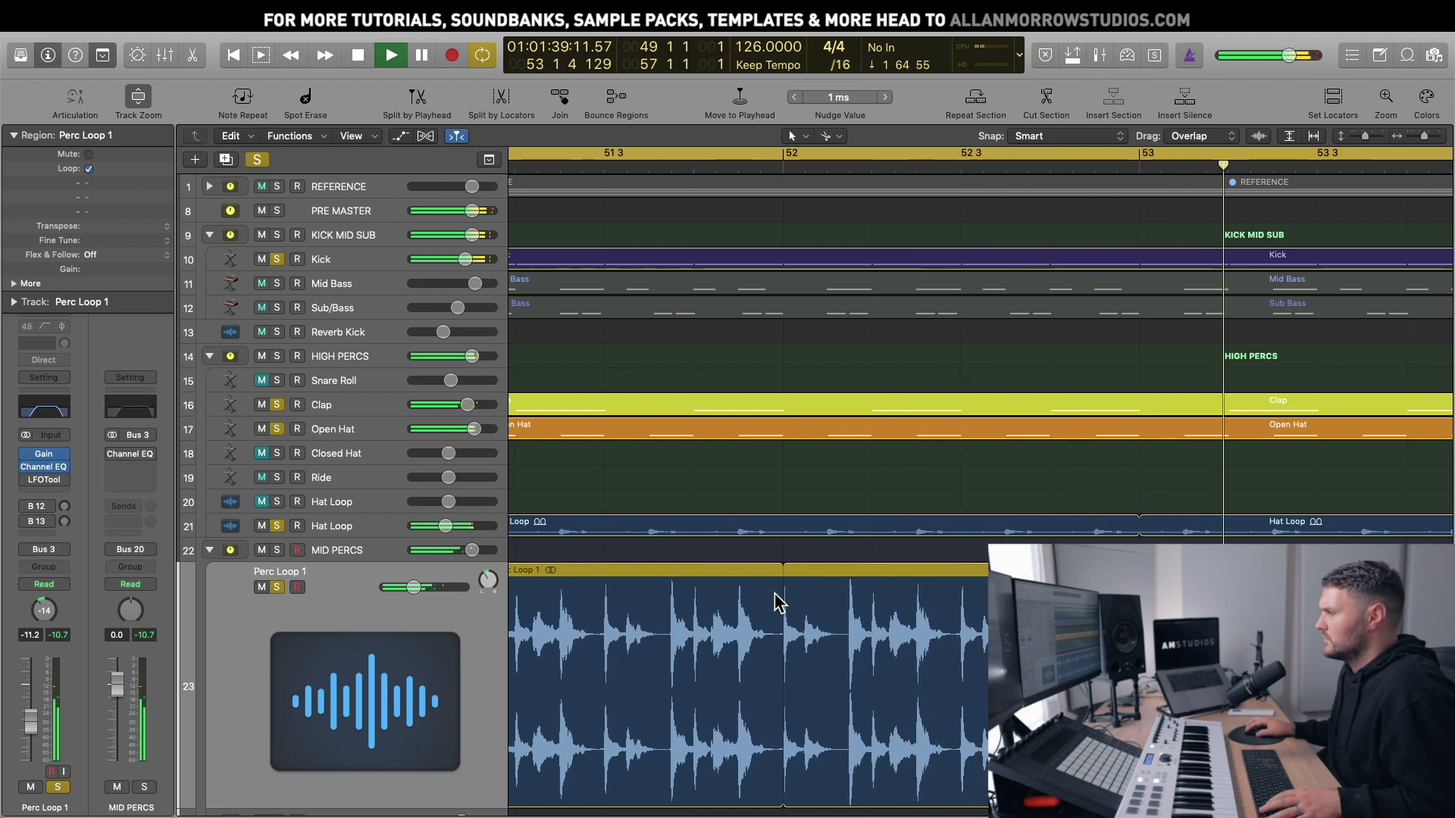
pyautogui.press('space')
pyautogui.click(894, 507)
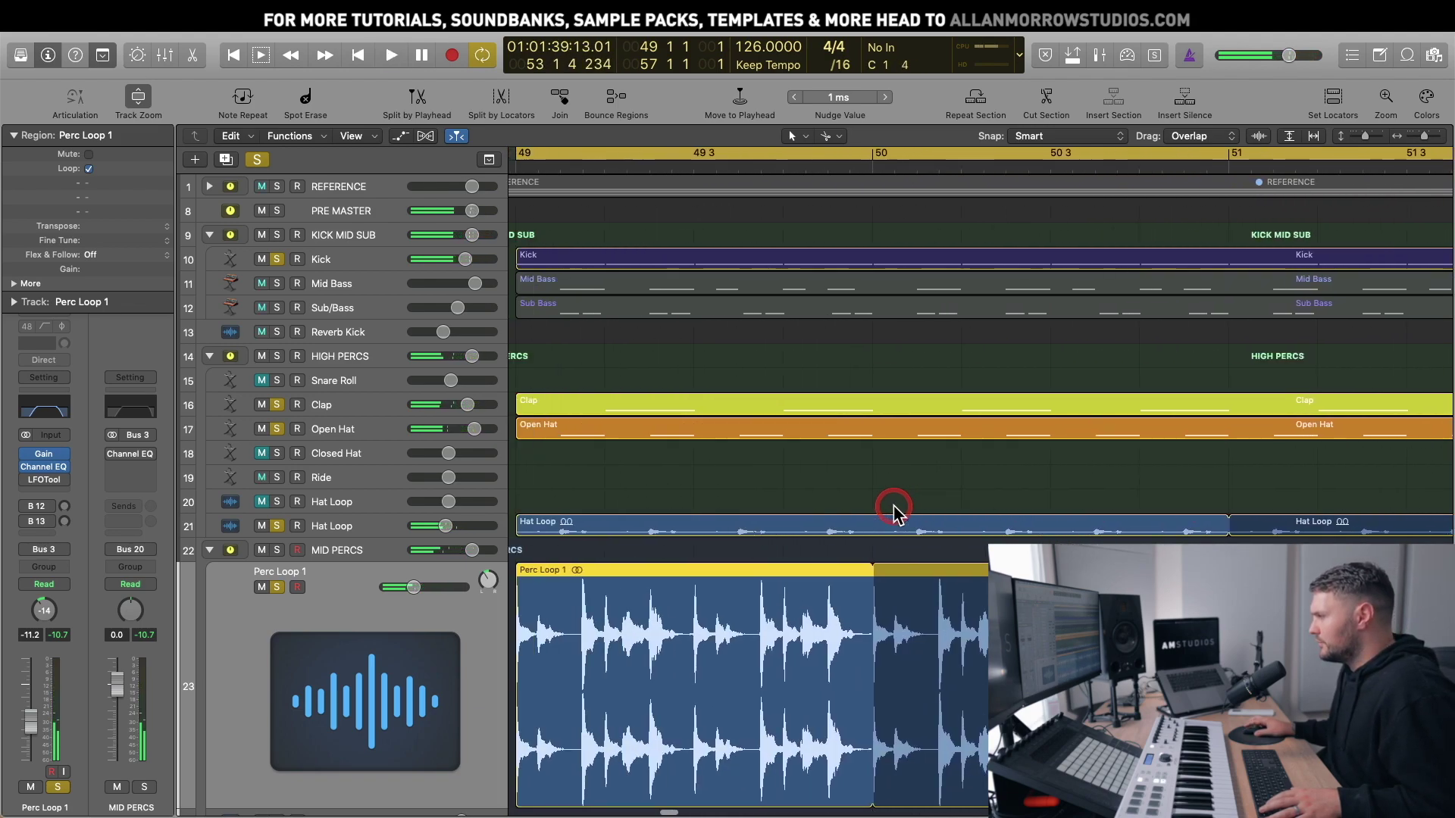
# Step: Shorten the Perc Loop 1 region to half a bar and play it with the soloed drums
pyautogui.click(754, 678)
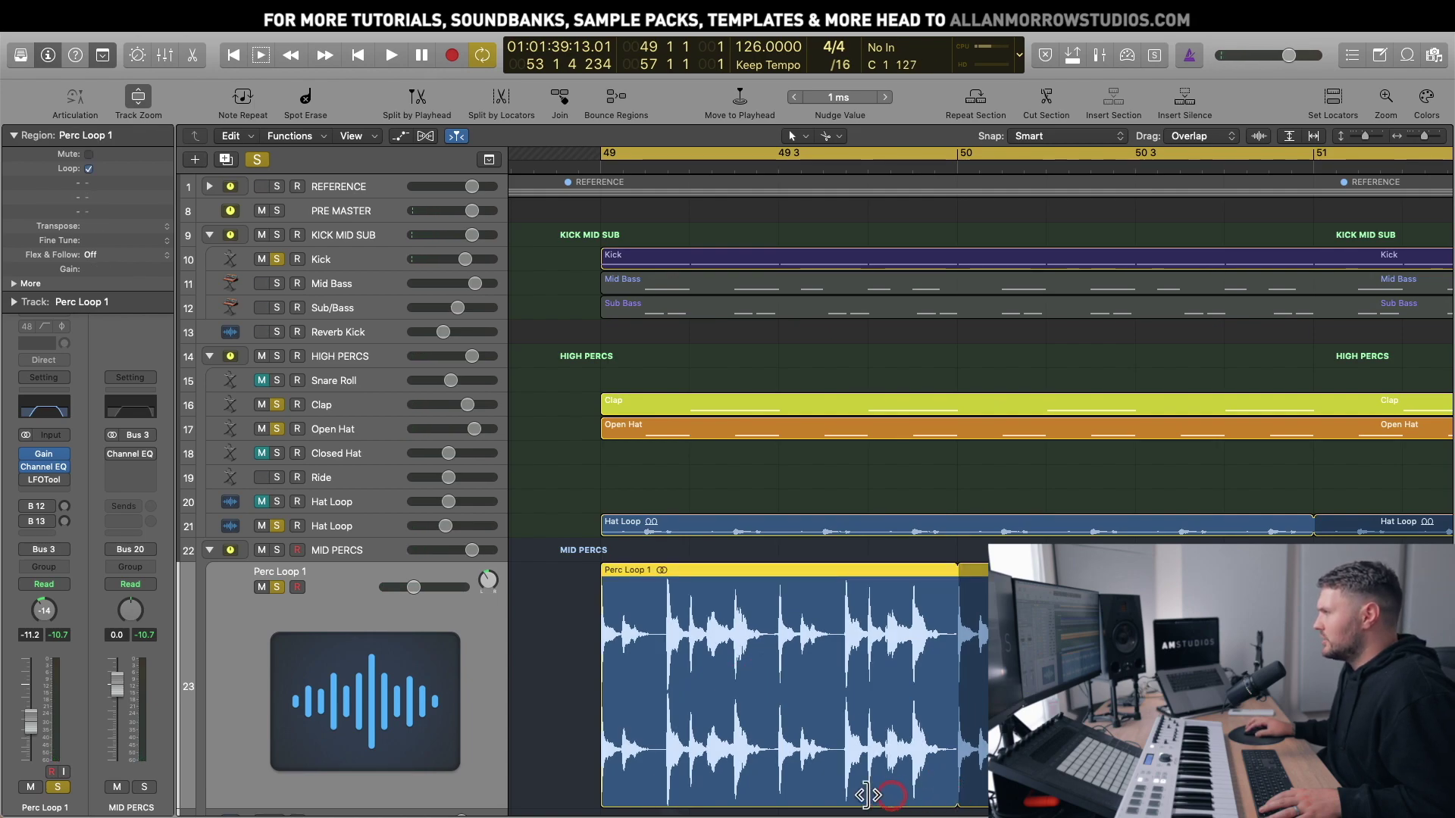
pyautogui.moveTo(864, 795); pyautogui.dragTo(781, 788)
pyautogui.press('space')
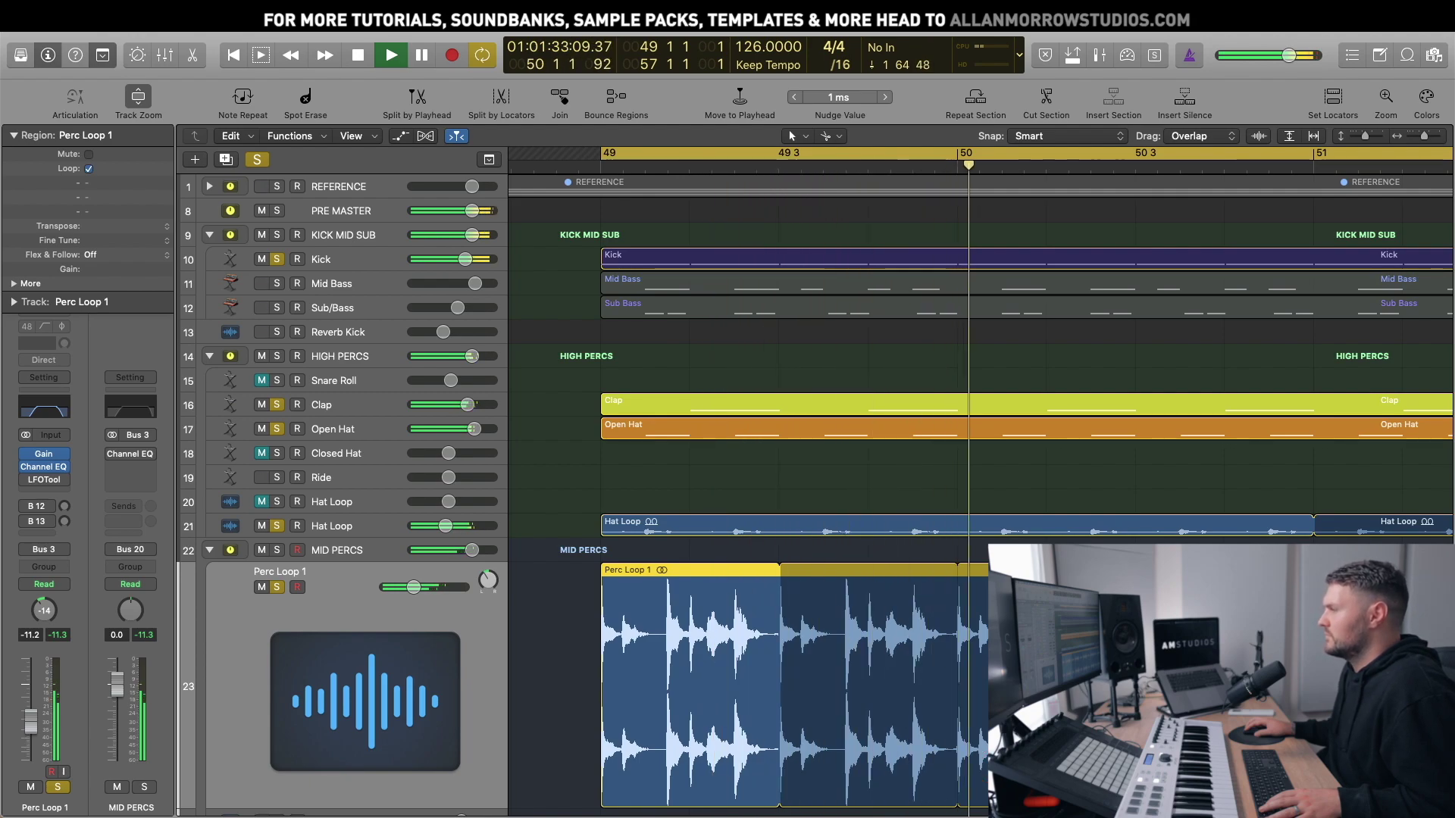
pyautogui.press('space')
pyautogui.click(850, 780)
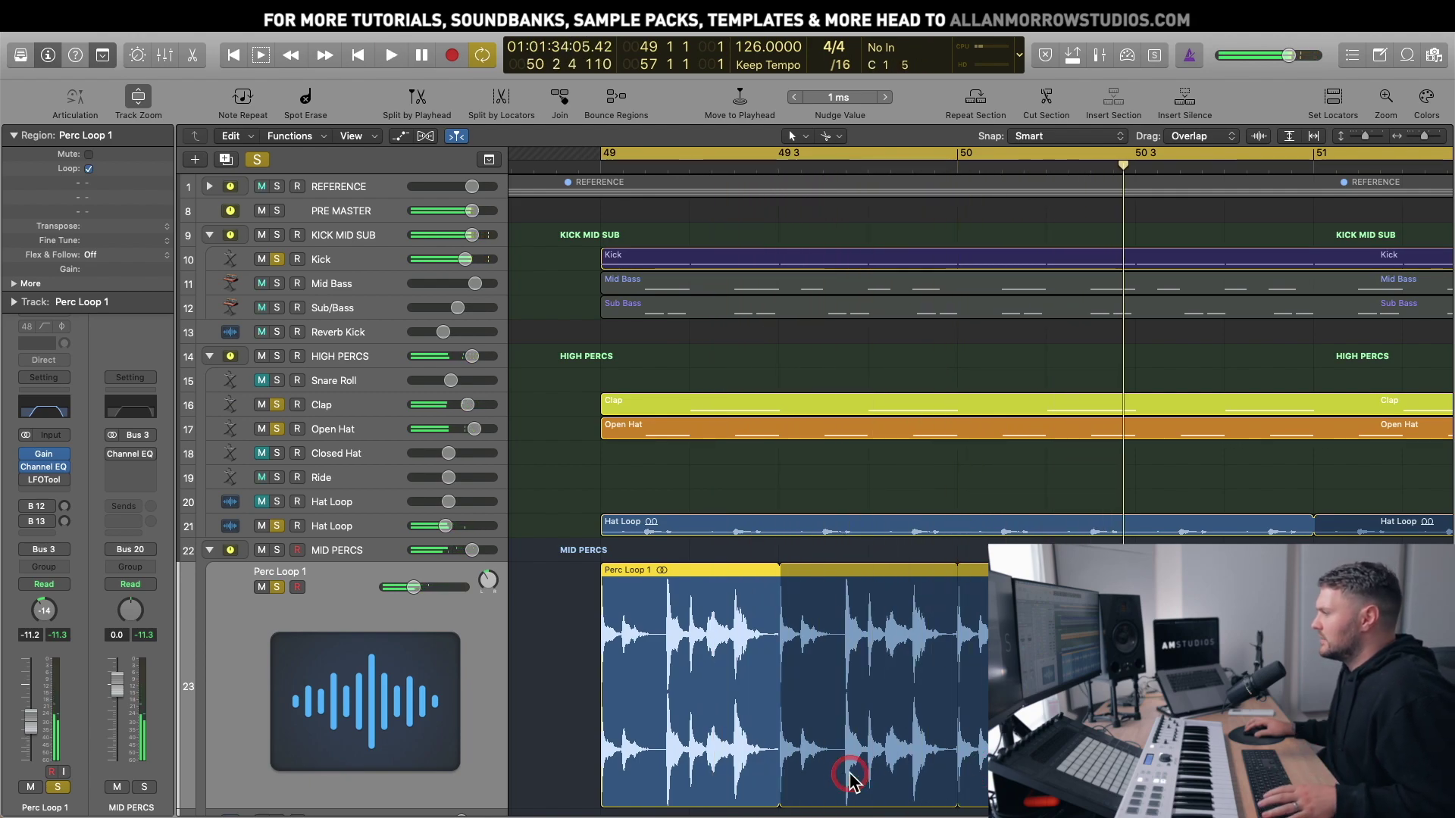
# Step: Trim the Perc Loop 1 region to one and a half beats and audition it with the soloed drums
pyautogui.click(773, 801)
pyautogui.moveTo(774, 798); pyautogui.dragTo(732, 794)
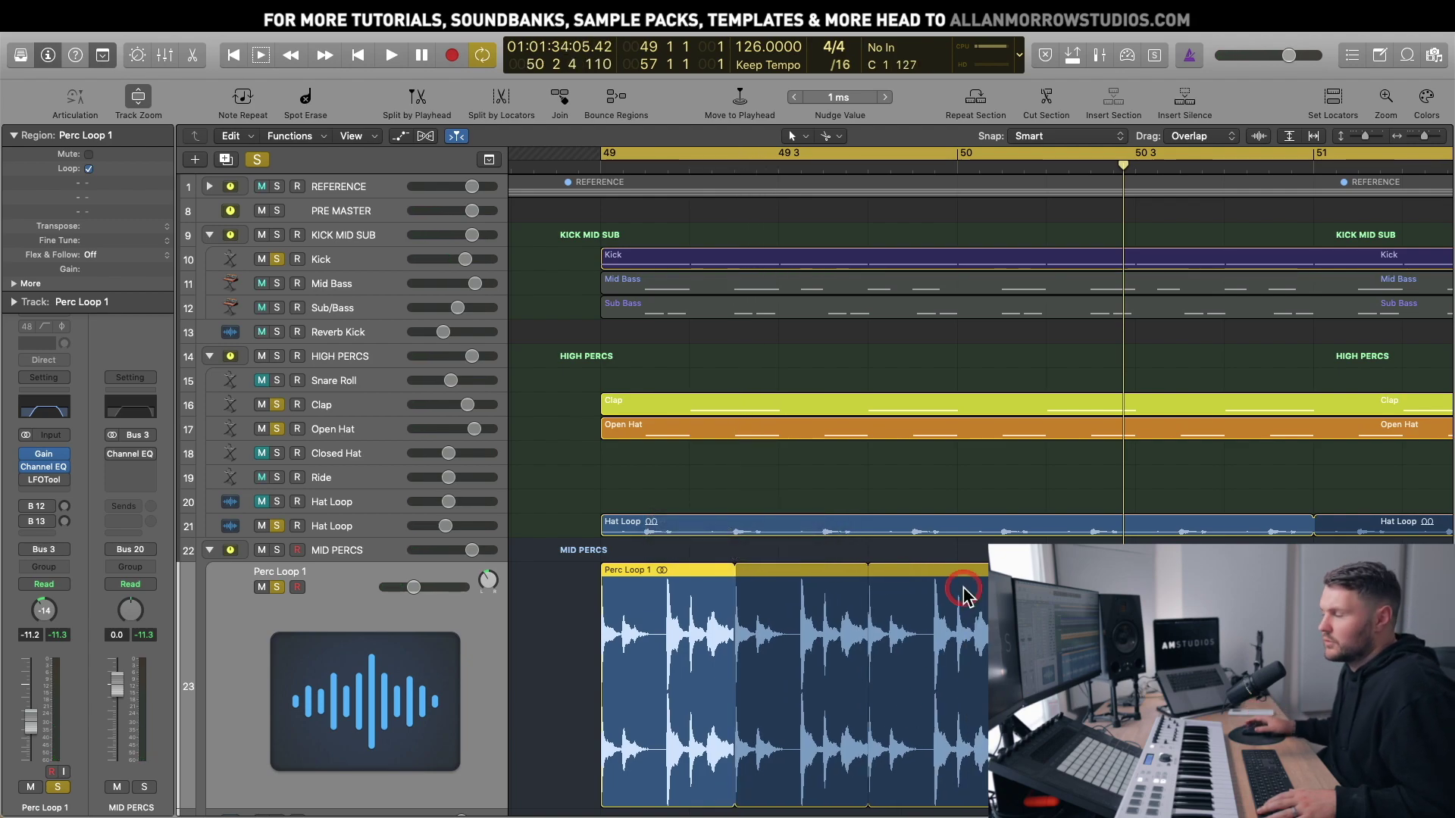
pyautogui.press('space')
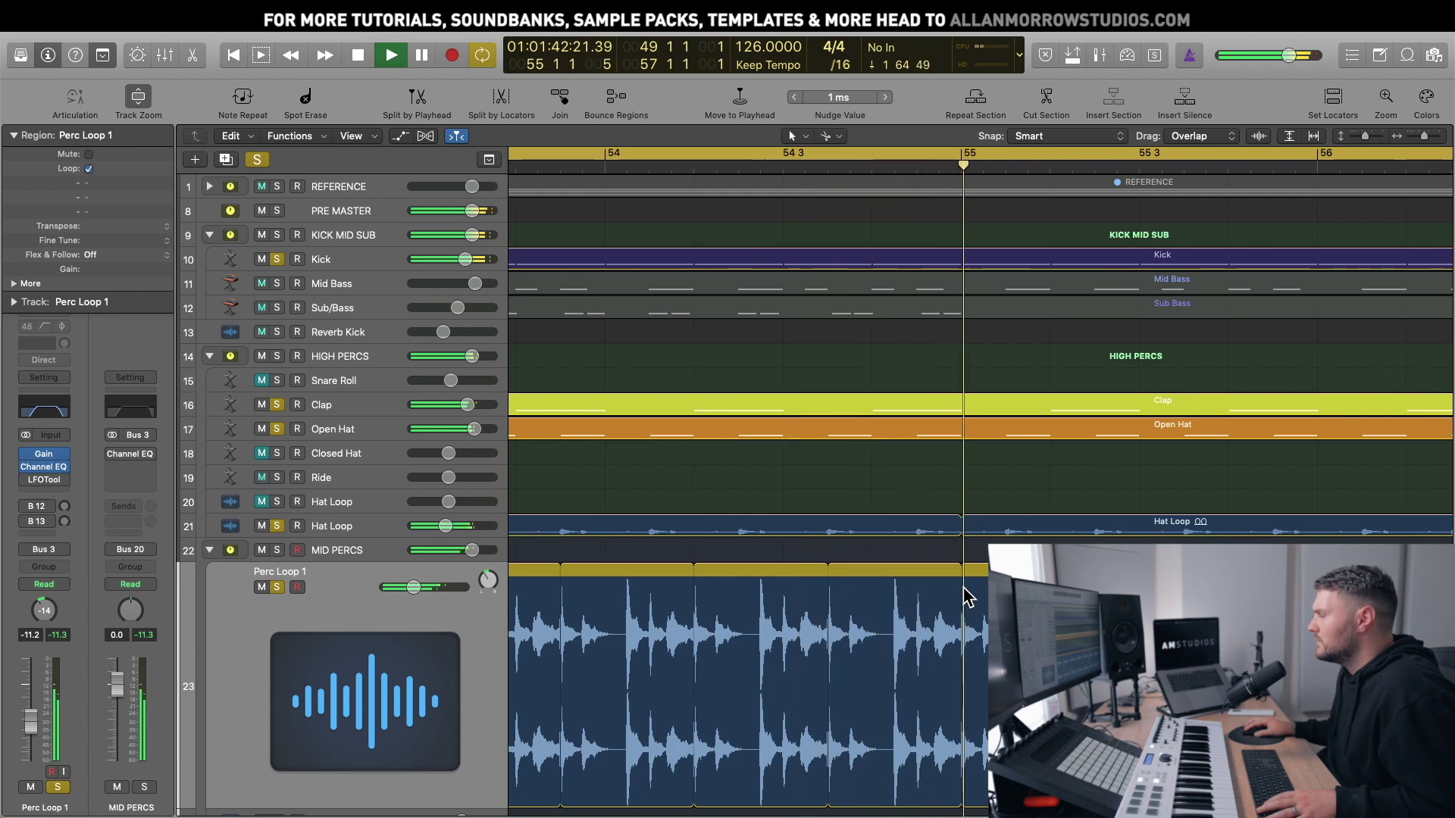
pyautogui.click(963, 596)
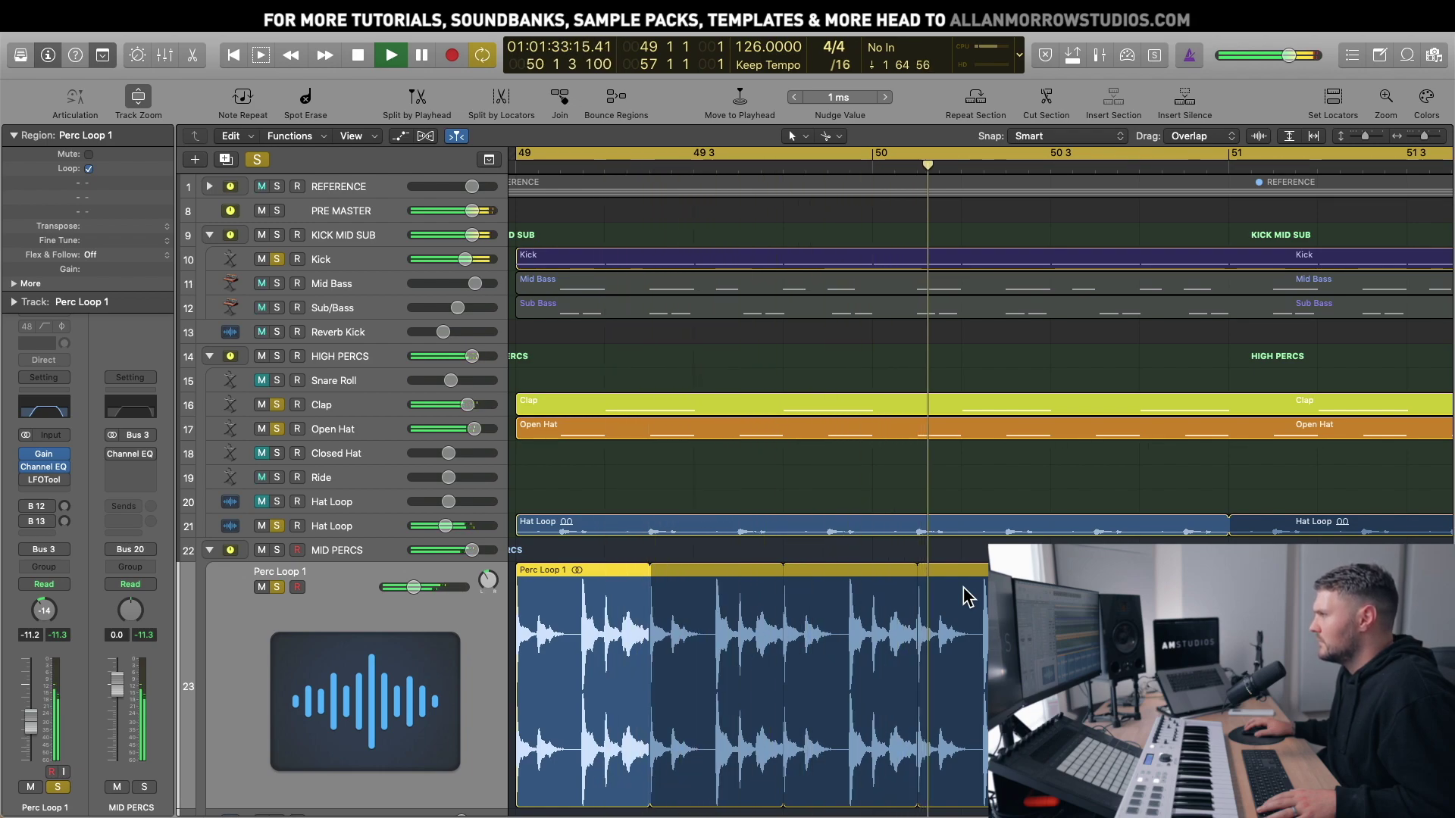
# Step: Solo the KICK MID SUB group so the basses join the soloed drums, and play the section
pyautogui.click(331, 287)
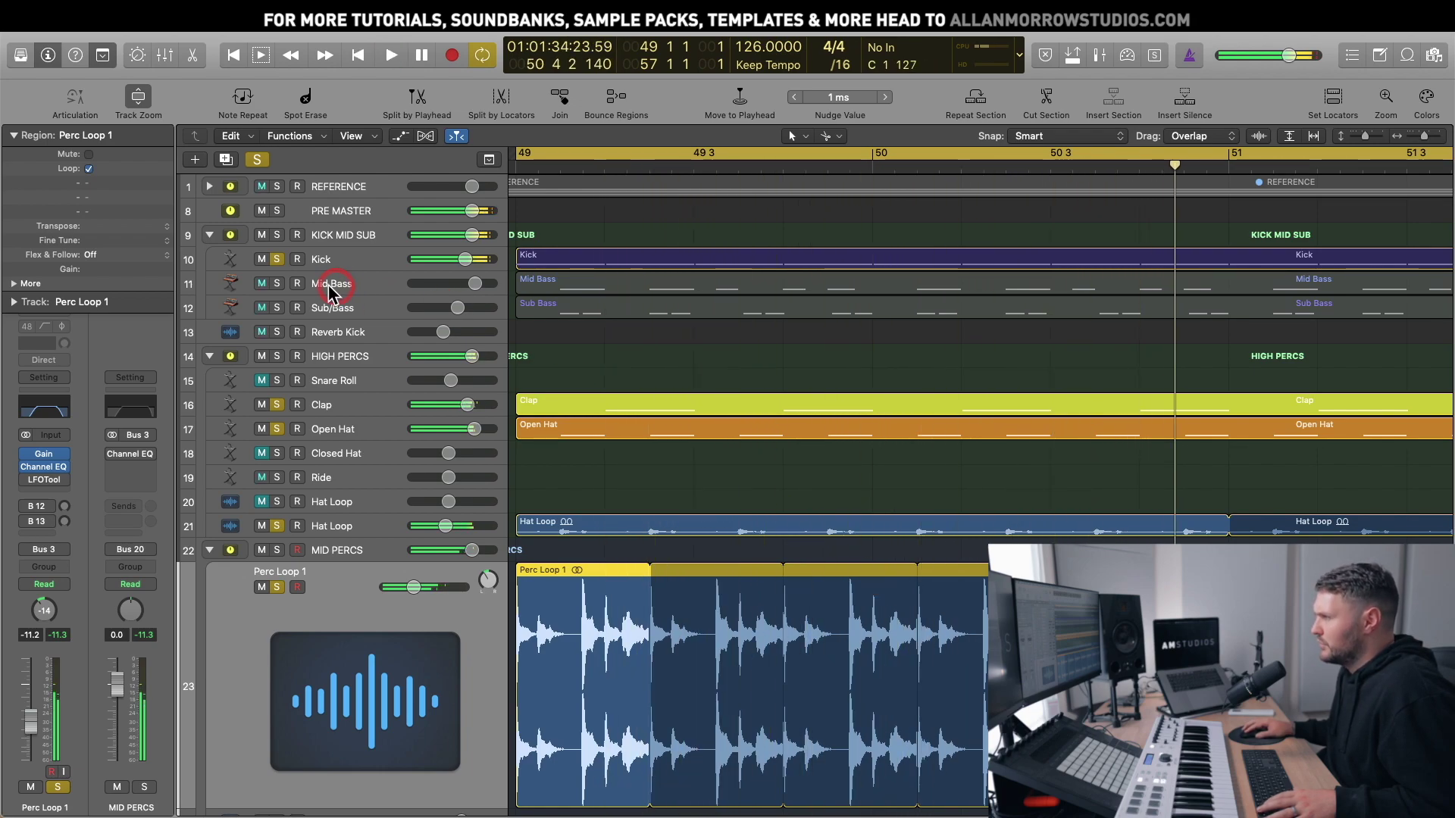
pyautogui.click(277, 236)
pyautogui.press('space')
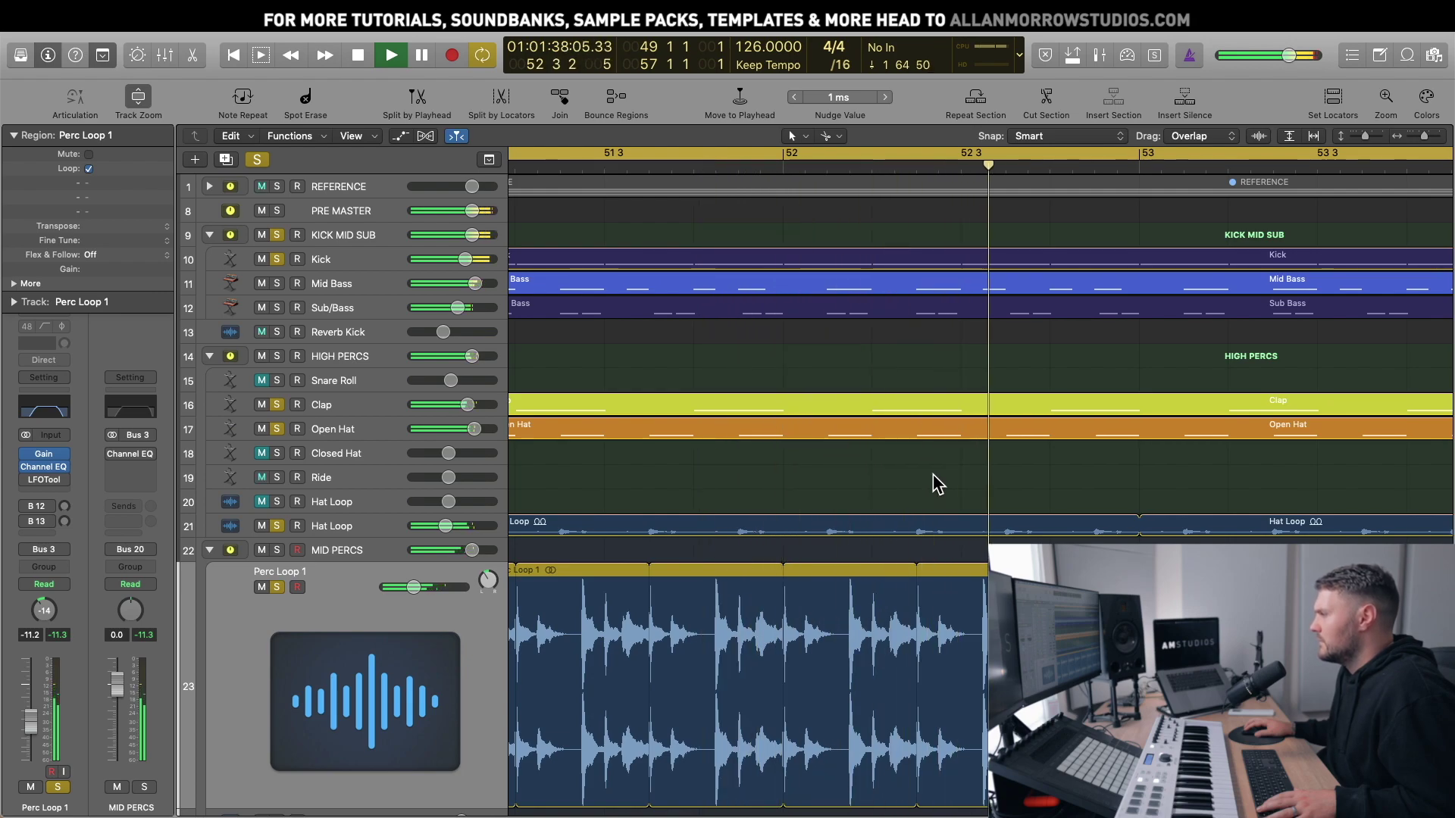
pyautogui.click(823, 503)
pyautogui.press('space')
# Step: Return to the start of the Perc Loop 1 region at bar 49 and clear the region selection
pyautogui.click(786, 509)
pyautogui.hscroll(-15, 786, 509)
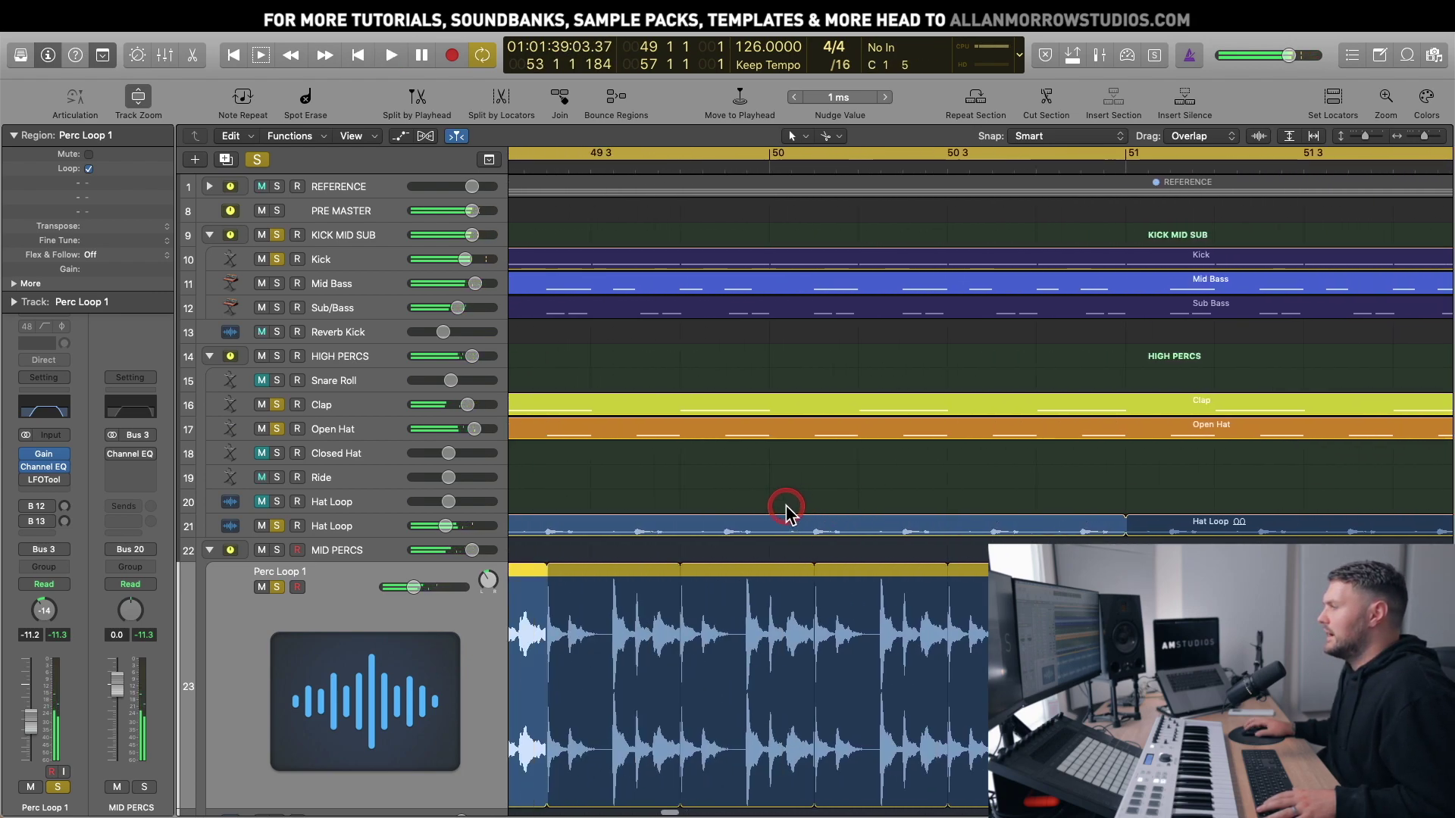
pyautogui.click(611, 701)
pyautogui.scroll(-3, 636, 711)
pyautogui.click(656, 720)
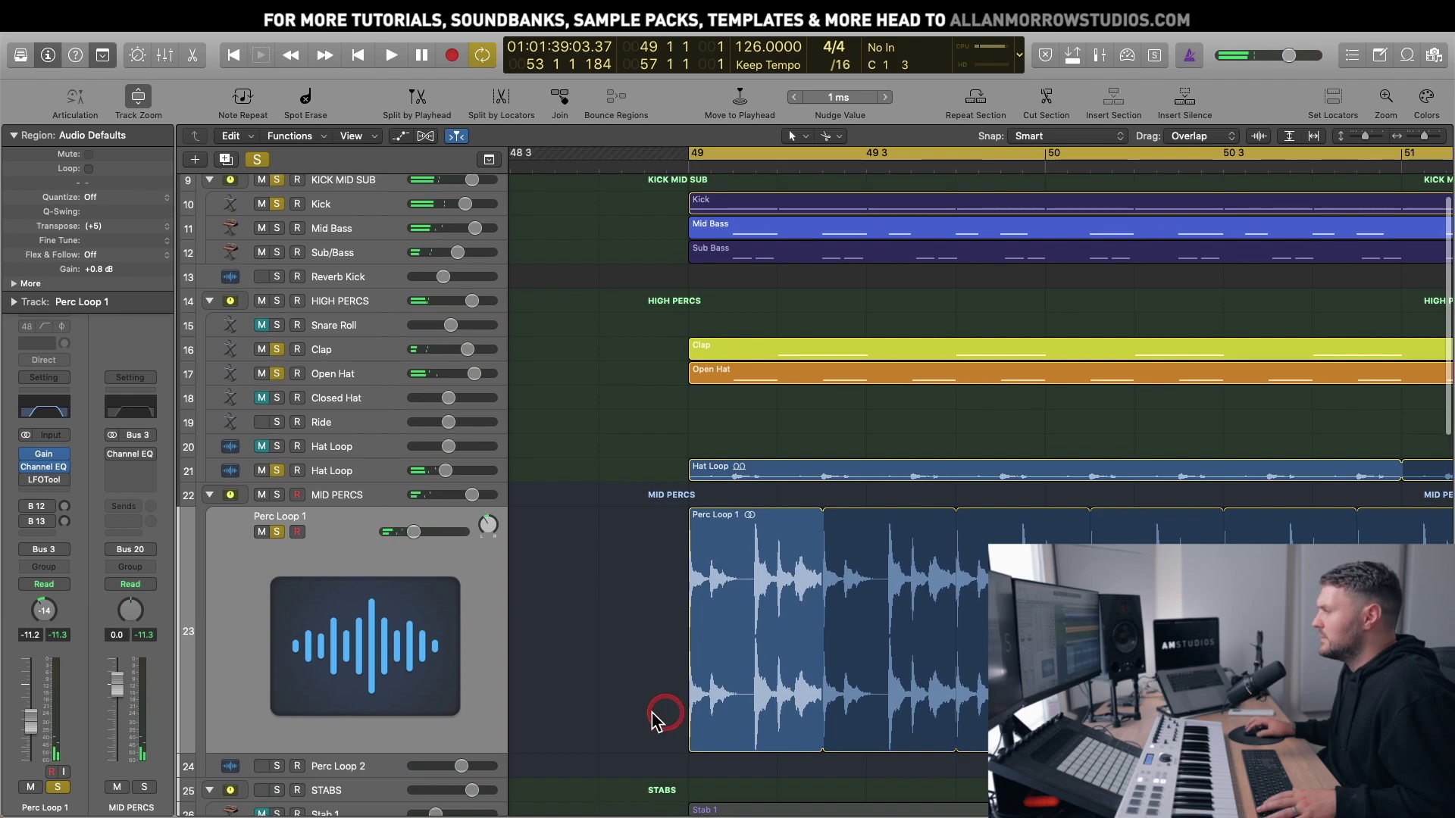
# Step: Lengthen the looped Perc Loop 1 region to one and three-quarter beats and audition it with the soloed drums and basses
pyautogui.moveTo(821, 735); pyautogui.dragTo(843, 735)
pyautogui.press('space')
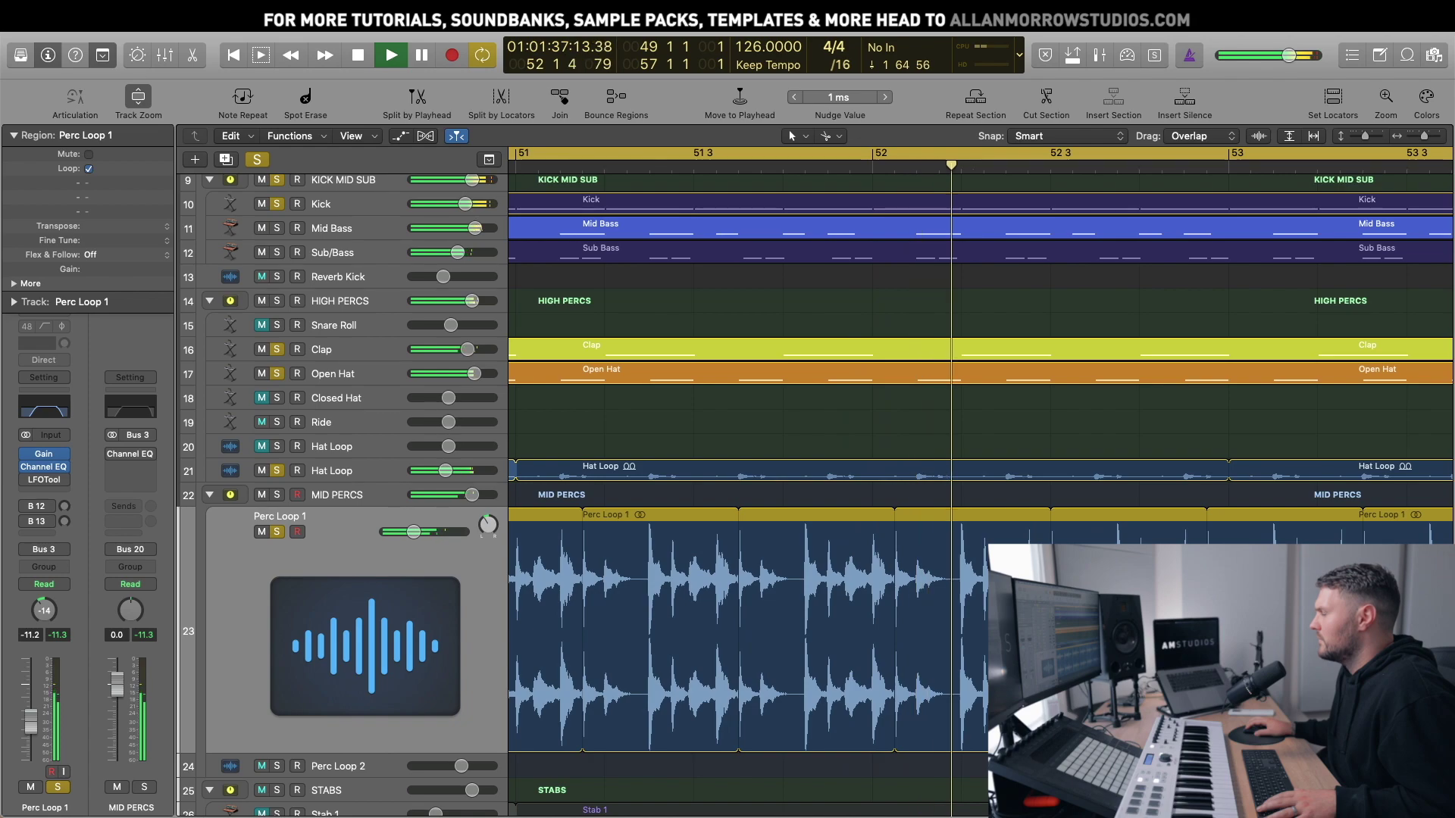
pyautogui.press('space')
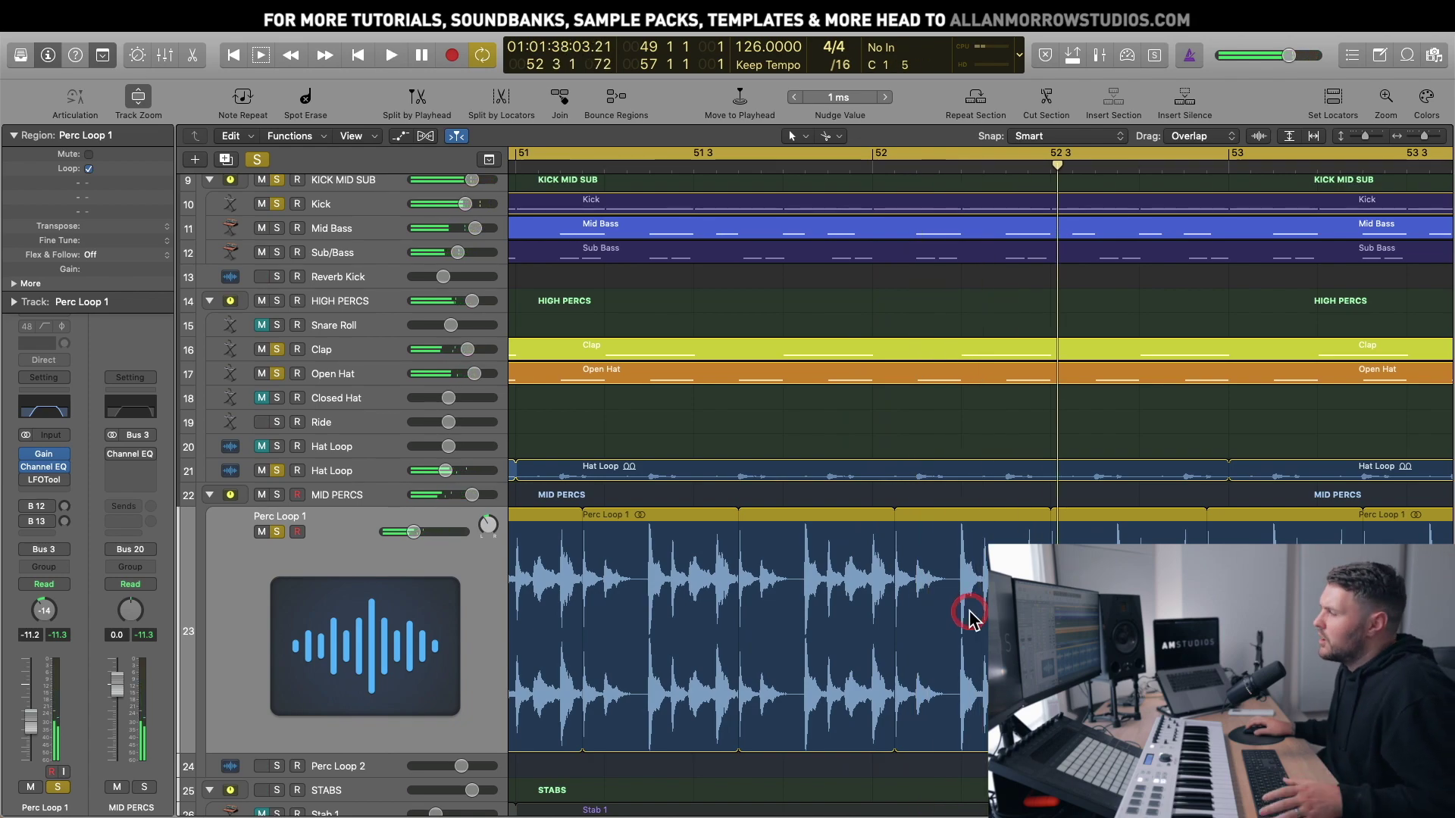
# Step: Shorten the Perc Loop 1 region to one and a quarter beats and audition it with the soloed drums and basses
pyautogui.hscroll(-5, 961, 615)
pyautogui.hscroll(-7, 960, 615)
pyautogui.click(698, 677)
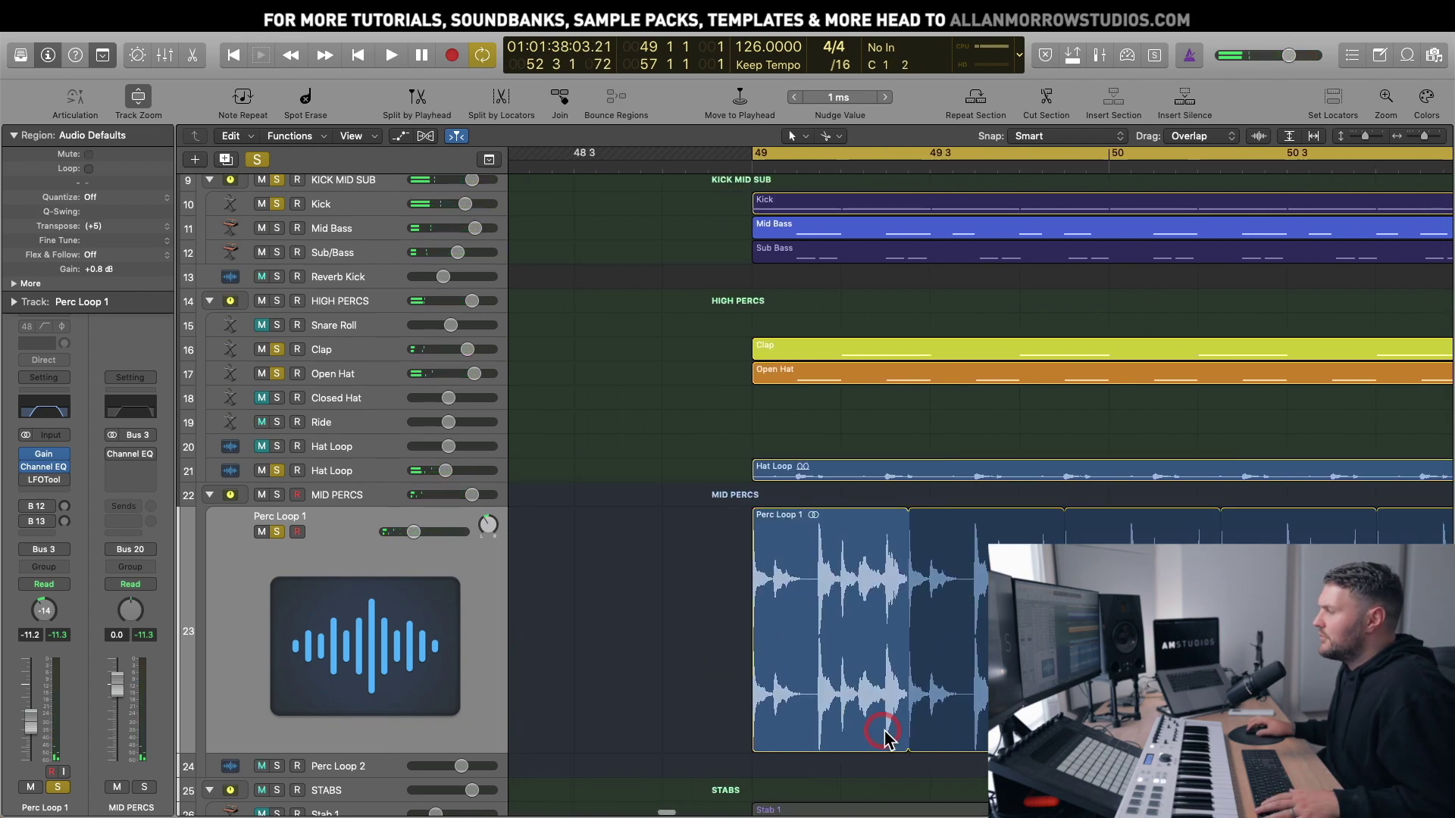
pyautogui.moveTo(902, 734); pyautogui.dragTo(864, 746)
pyautogui.press('space')
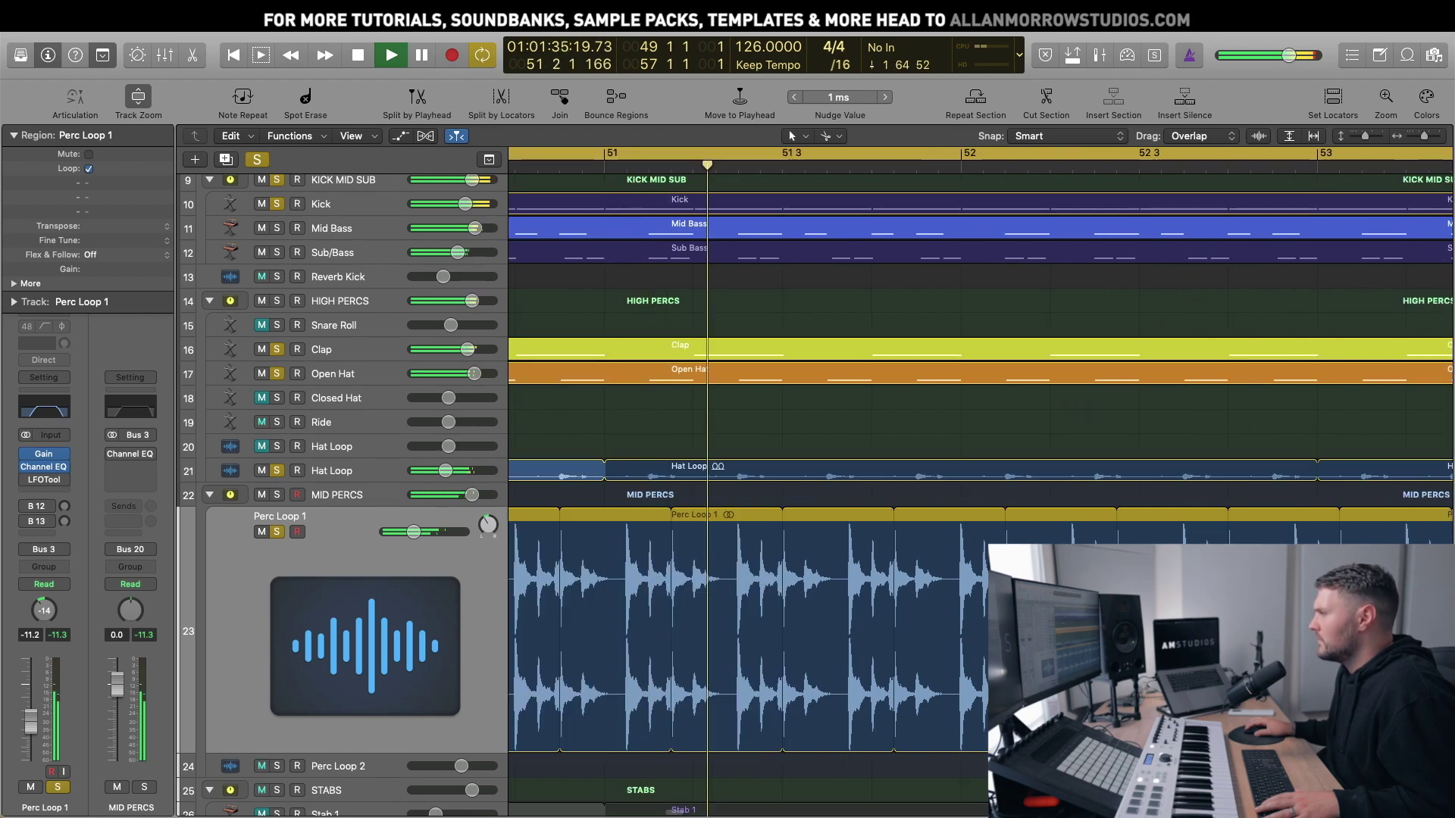
pyautogui.press('space')
# Step: Examine the Channel EQ curve on the Perc Loop 1 track while the section plays, and close the EQ
pyautogui.hscroll(-5, 898, 597)
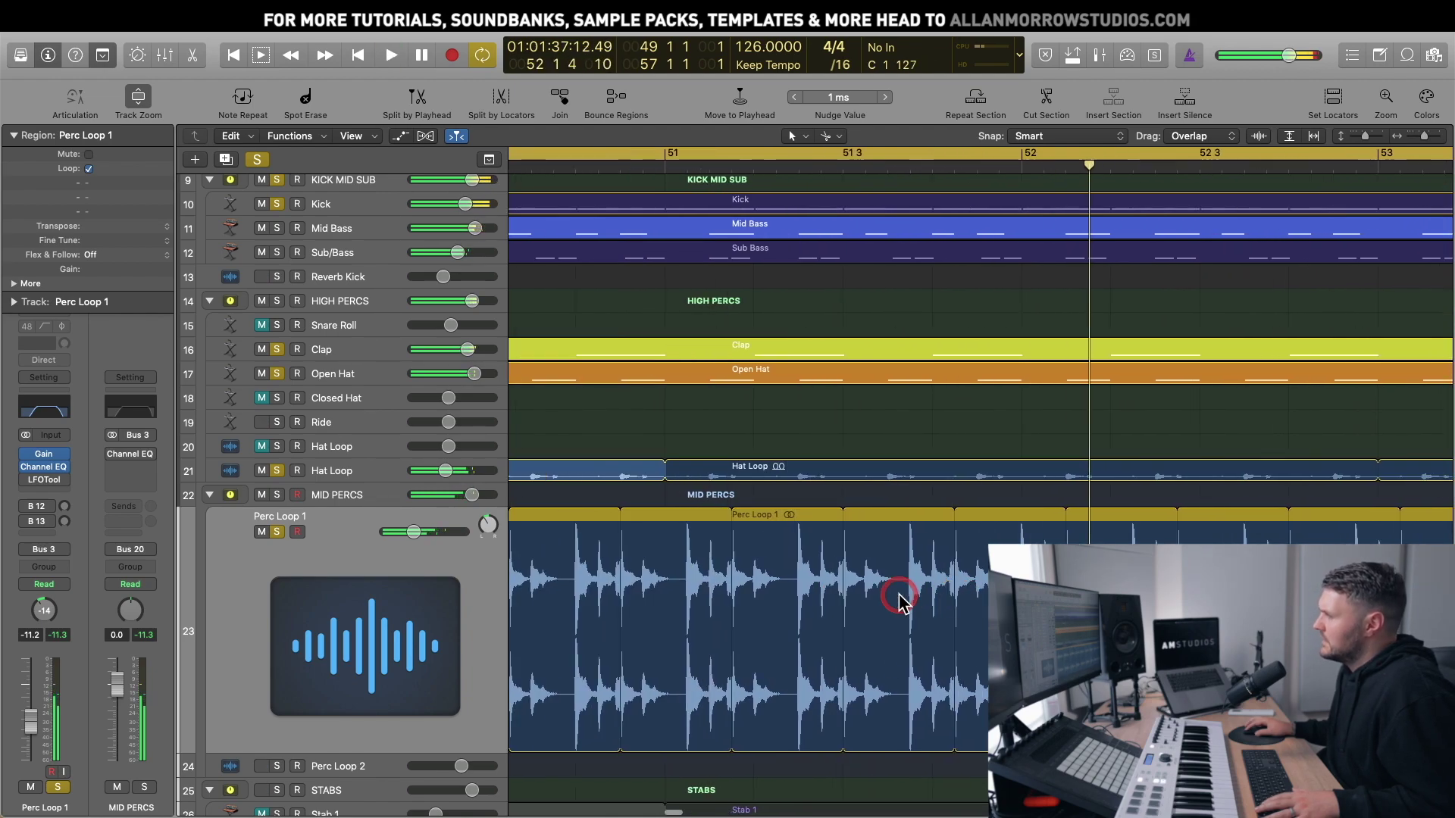
pyautogui.hscroll(-3, 898, 597)
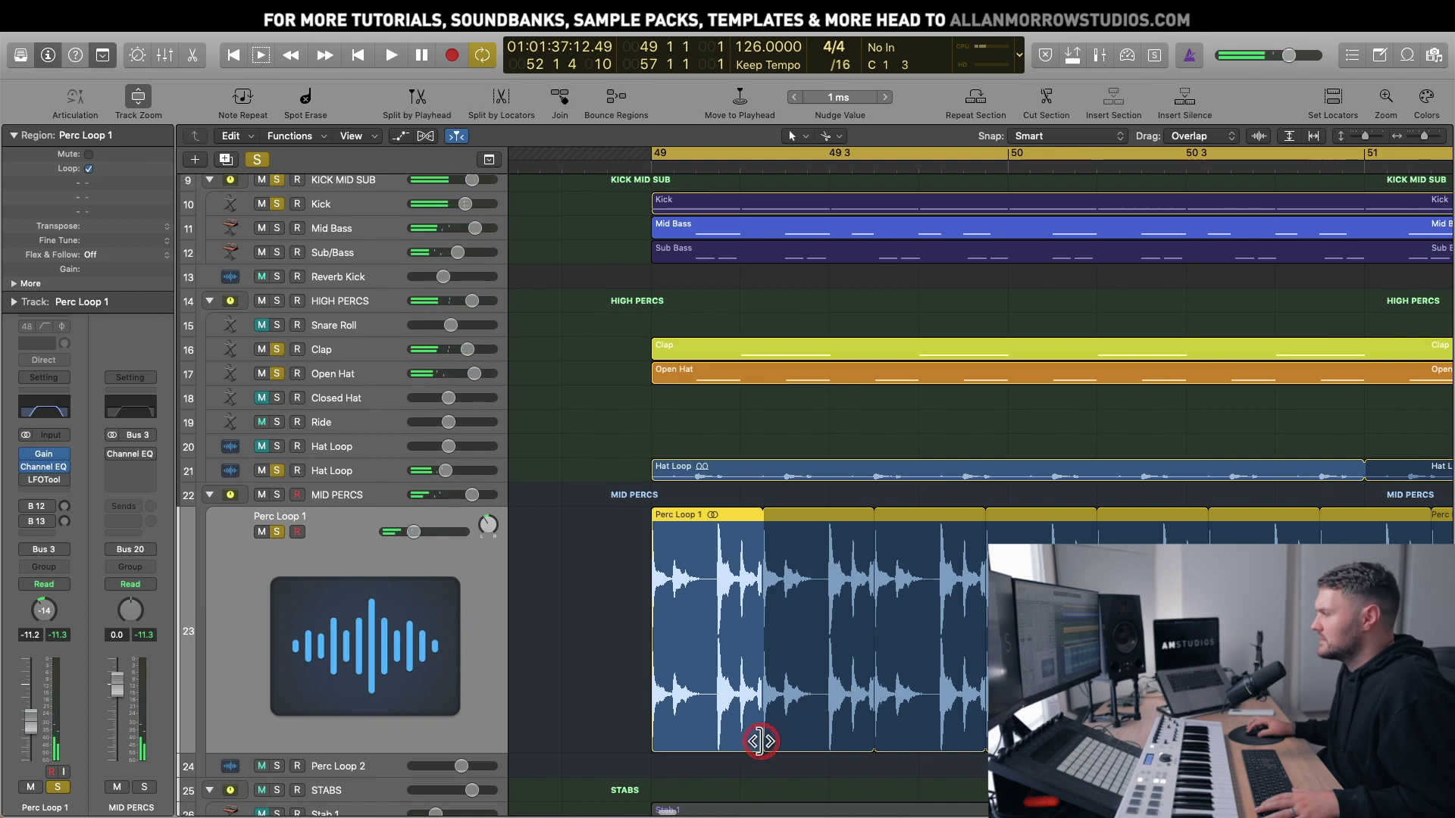
pyautogui.press('v')
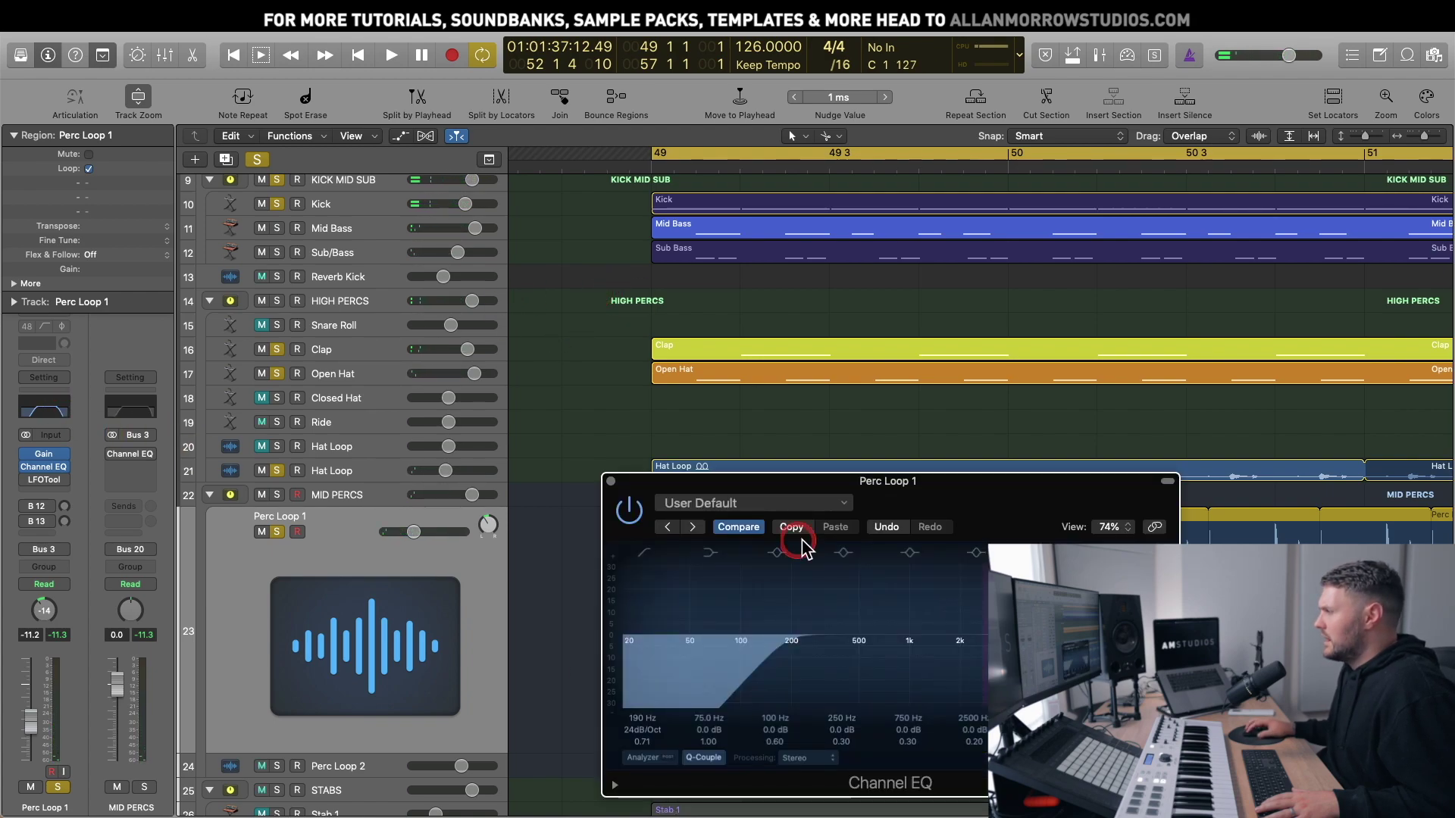
pyautogui.press('space')
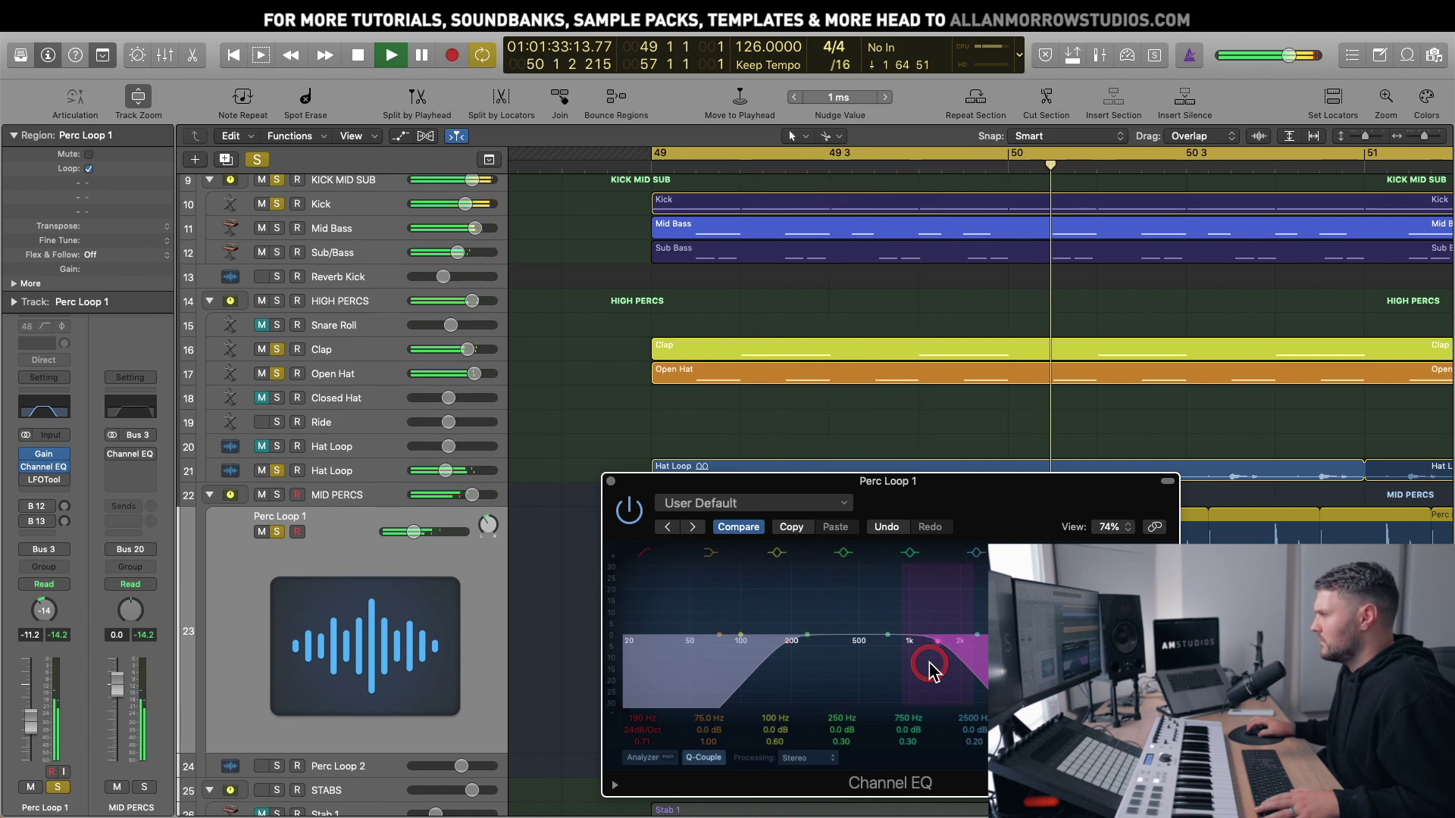
pyautogui.press('space')
pyautogui.click(625, 512)
pyautogui.click(611, 482)
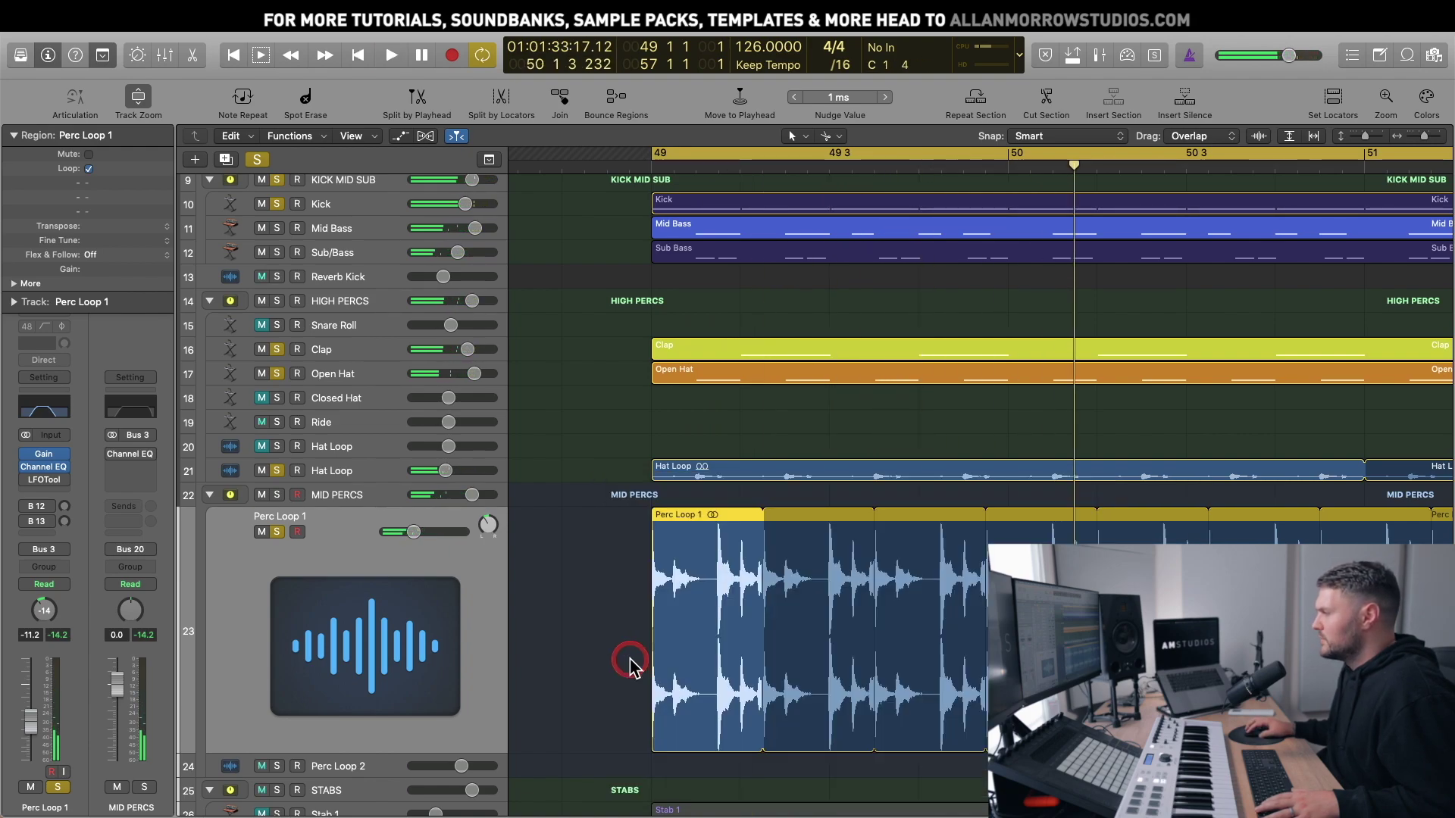
# Step: Extend the Perc Loop 1 region at bar 49 to one and a half beats
pyautogui.click(739, 731)
pyautogui.moveTo(760, 741); pyautogui.dragTo(782, 740)
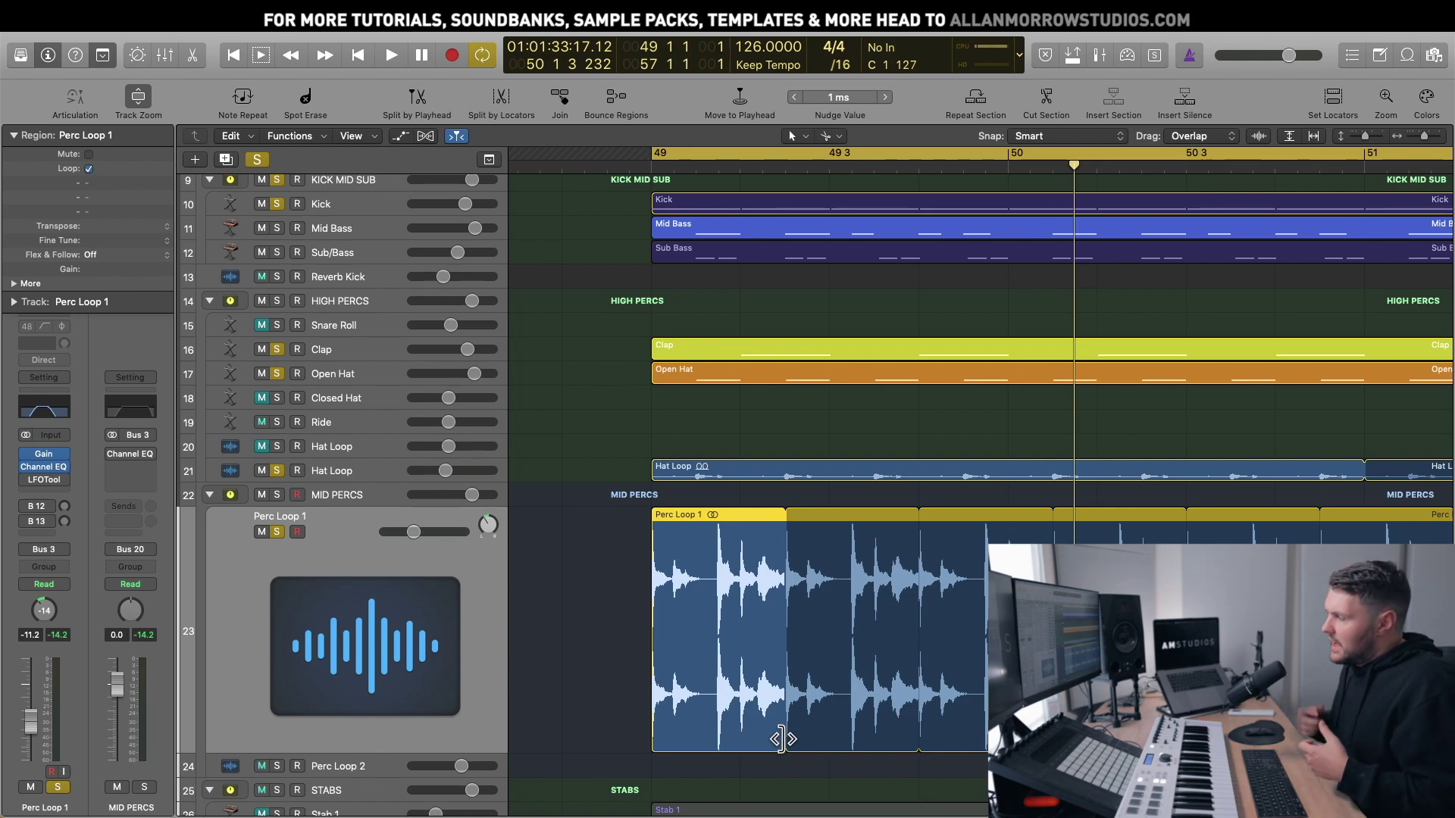
pyautogui.click(849, 680)
# Step: Play the section from just before bar 57 to hear Perc Loop 1 wrap around to bar 49
pyautogui.click(1416, 145)
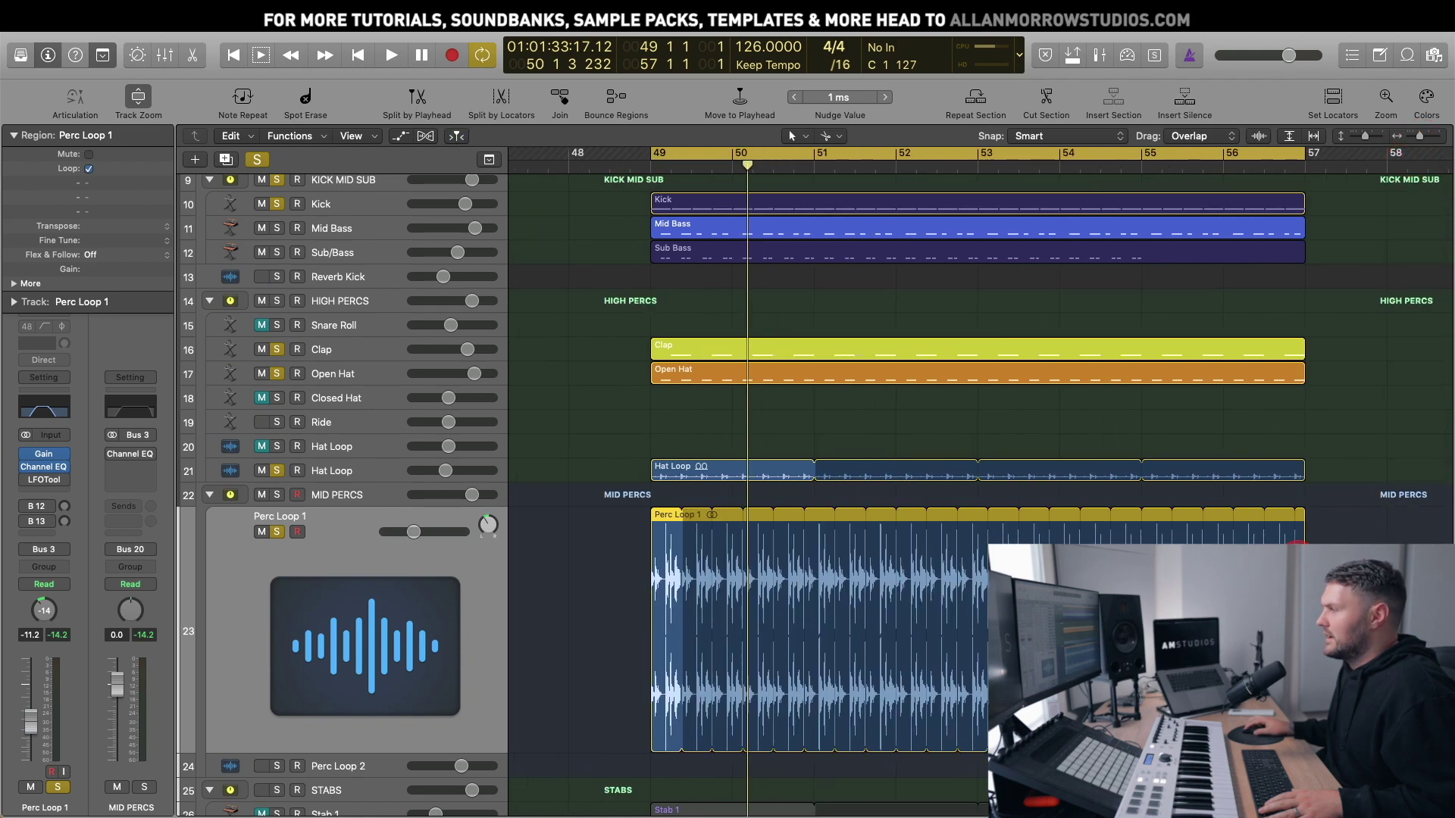
pyautogui.doubleClick(1286, 167)
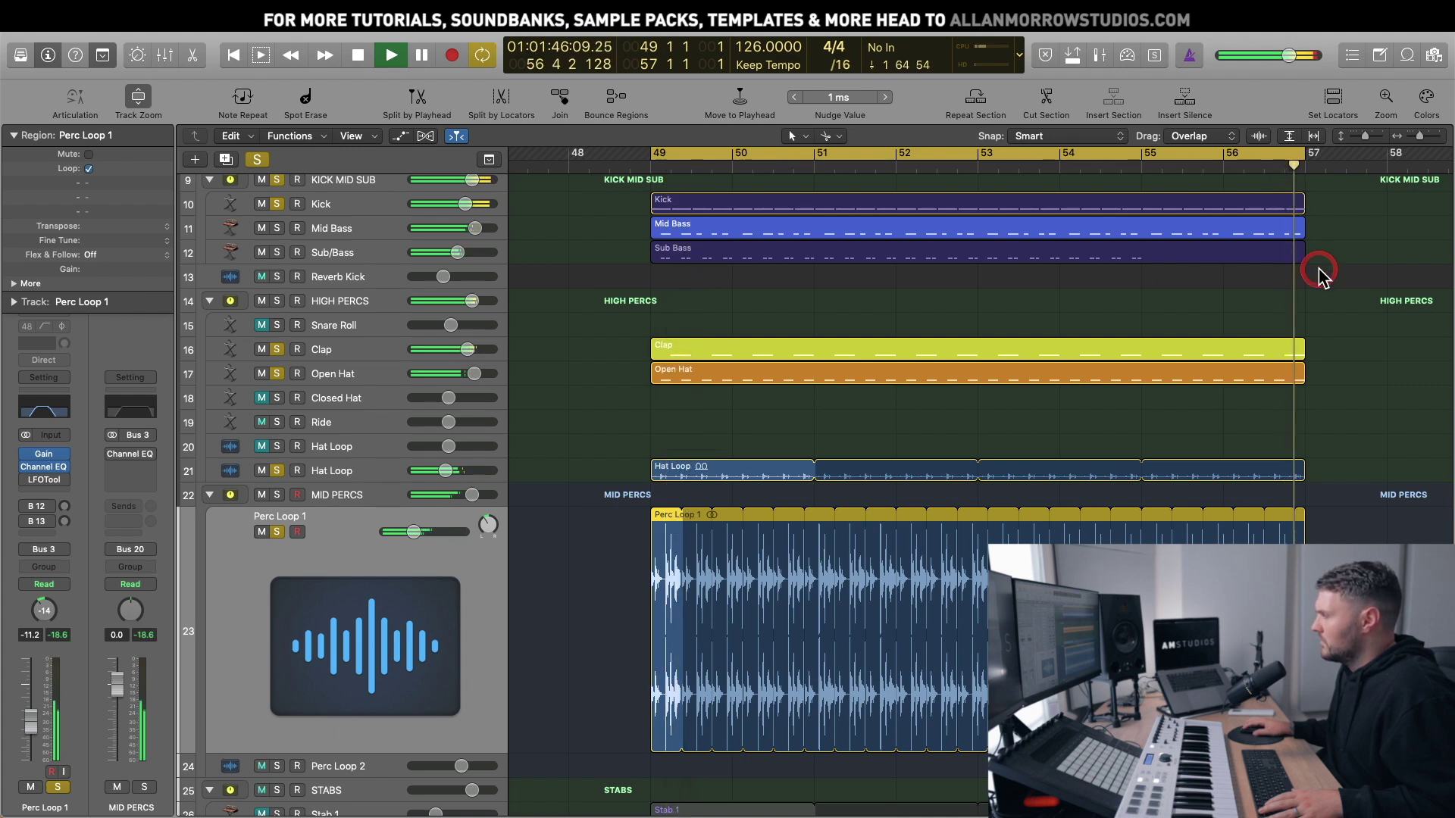
pyautogui.press('space')
pyautogui.click(1293, 521)
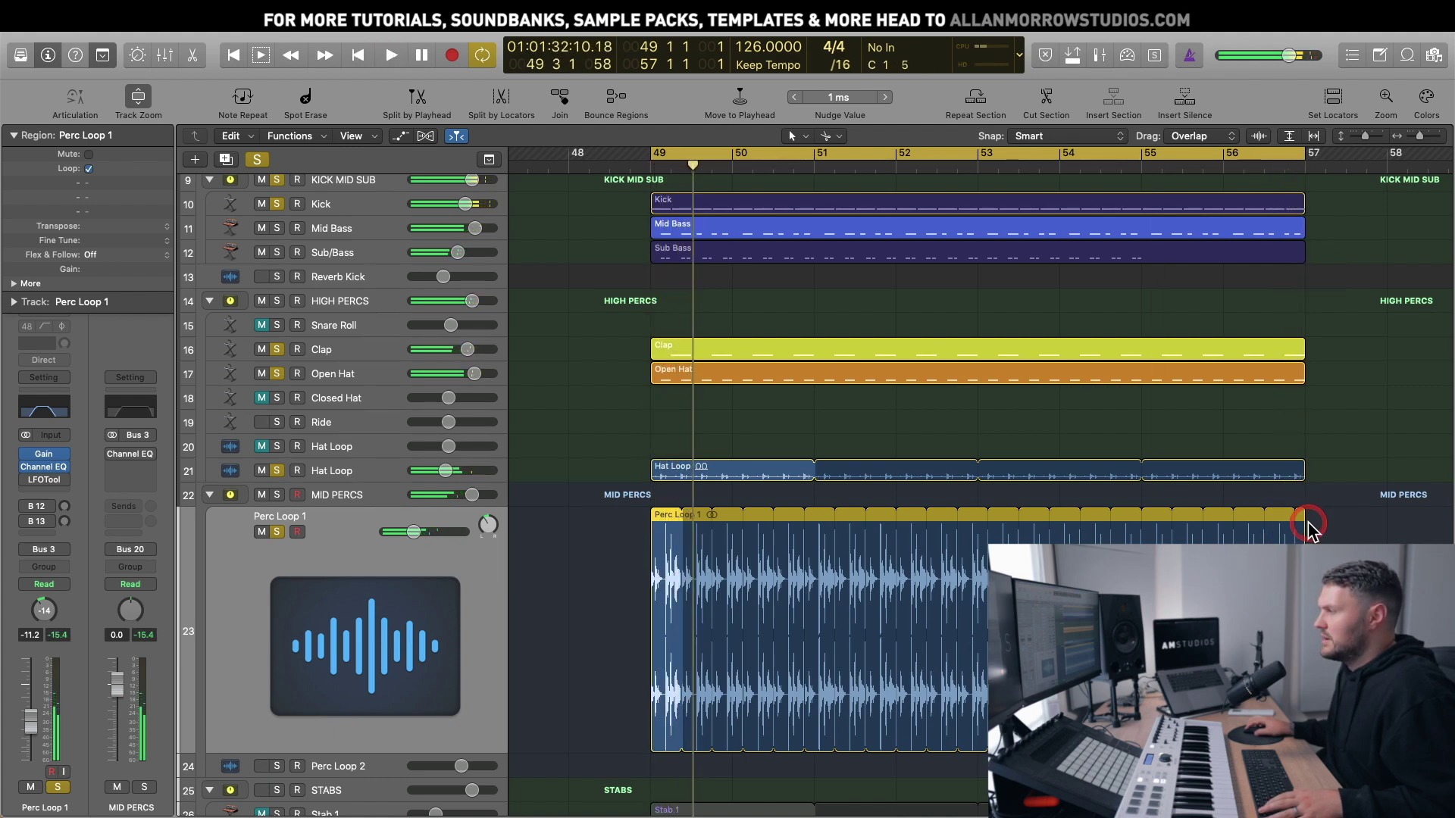